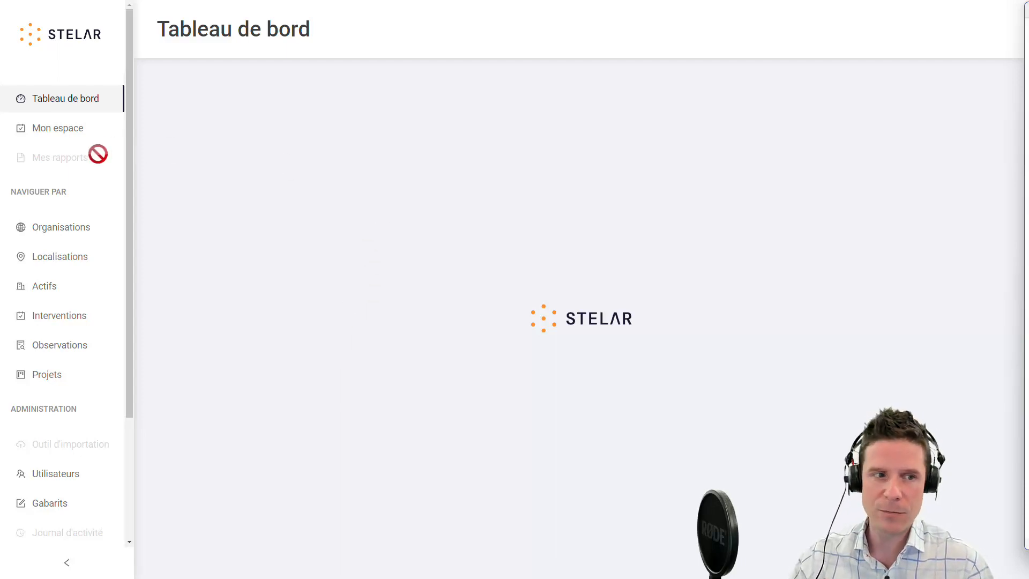
- Open the interventions of the asset Bâtiment C, found under Usine Est in the organisation Les industries du Nord
left_click(72, 232)
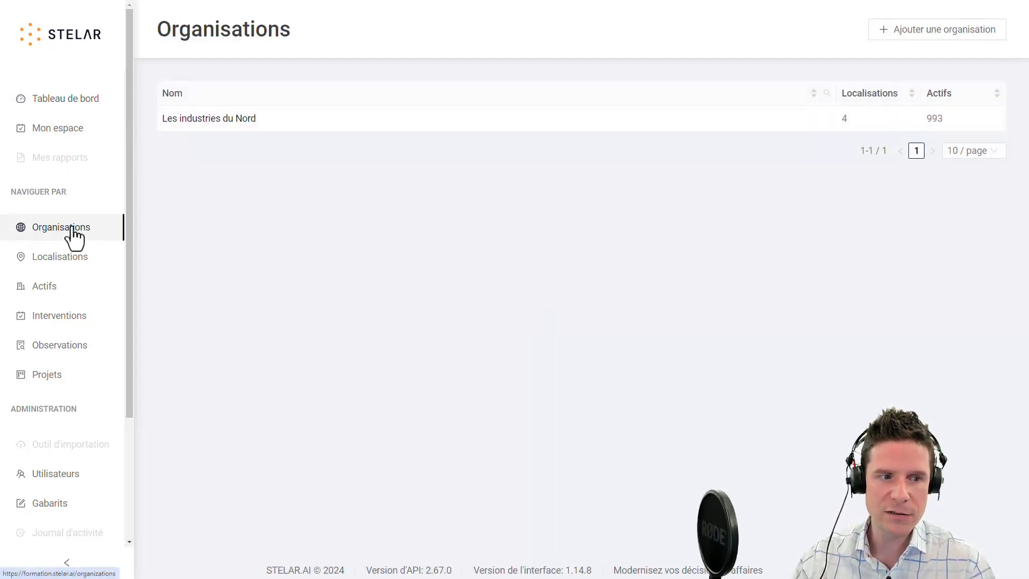
left_click(203, 122)
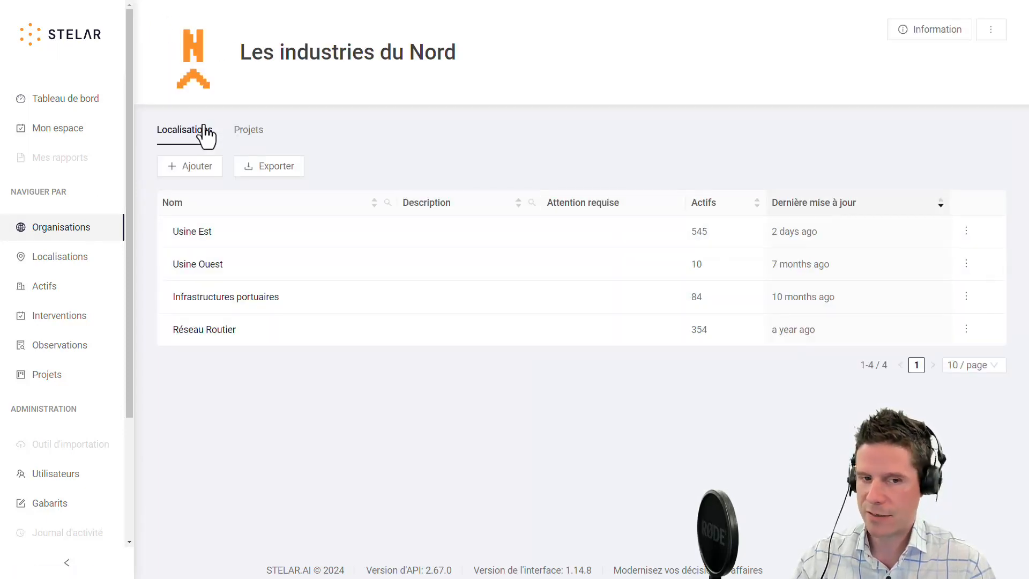
left_click(201, 232)
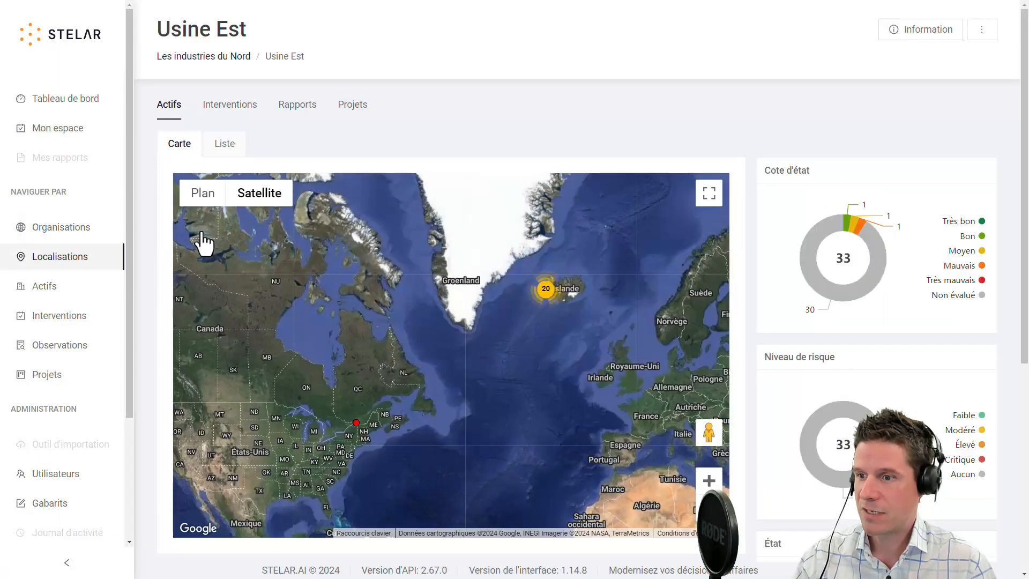
left_click(219, 143)
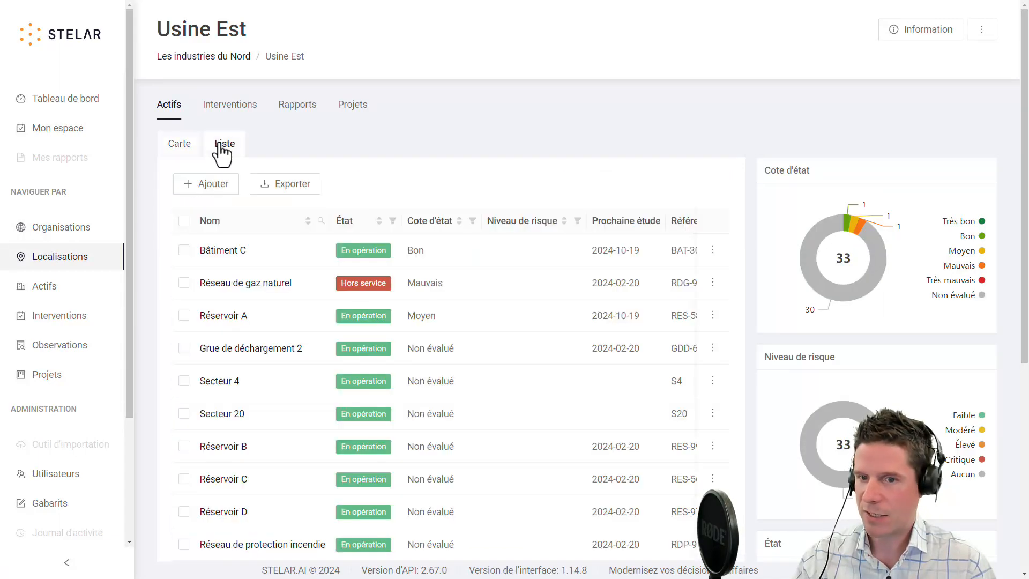
left_click(229, 251)
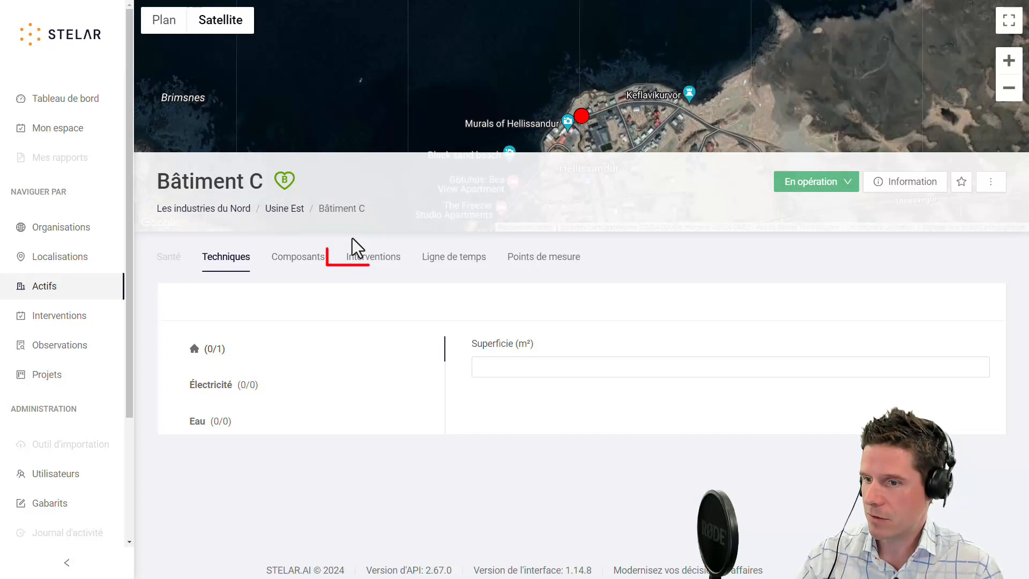
left_click(369, 261)
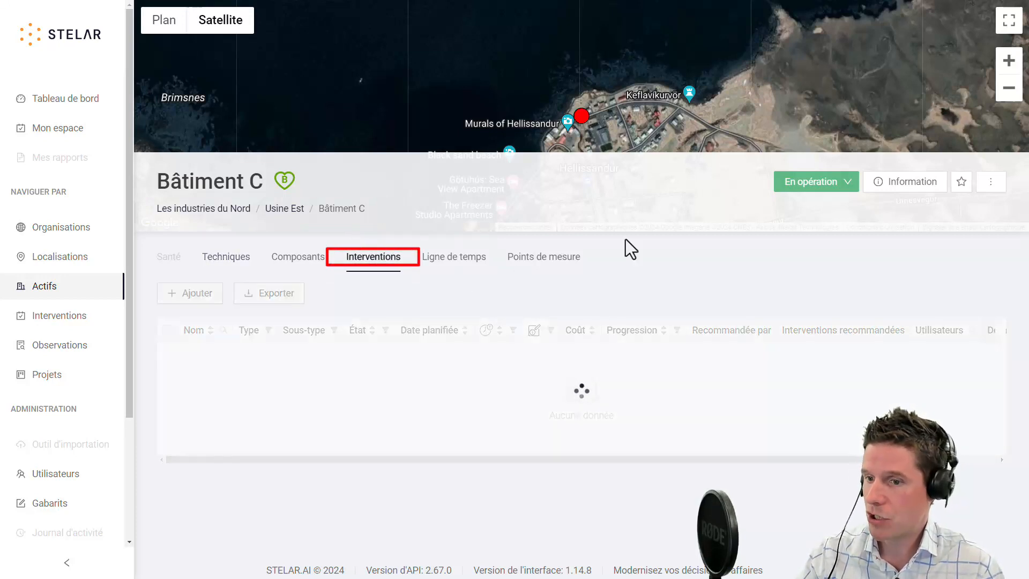
- Start a new intervention for Bâtiment C with type Étude and sub-type Inspection détaillée, leaving the project empty
left_click(188, 294)
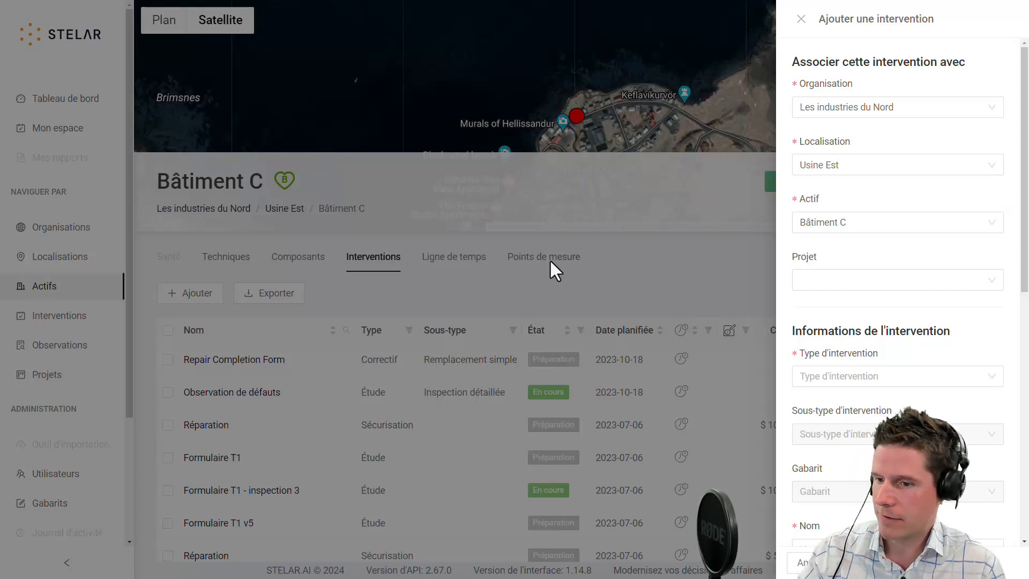
left_click(844, 279)
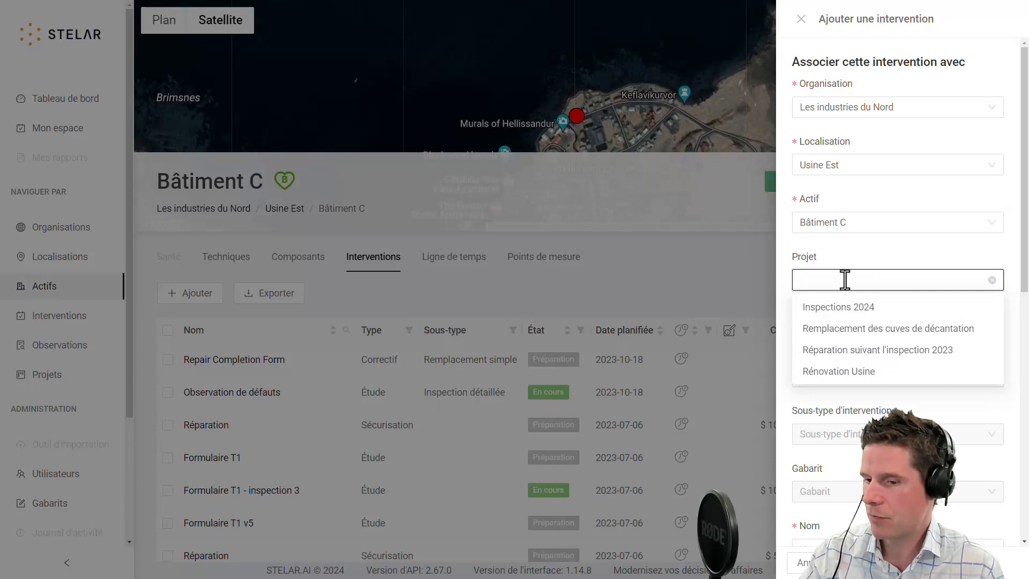
left_click(860, 251)
scroll(860, 252, "down", 5)
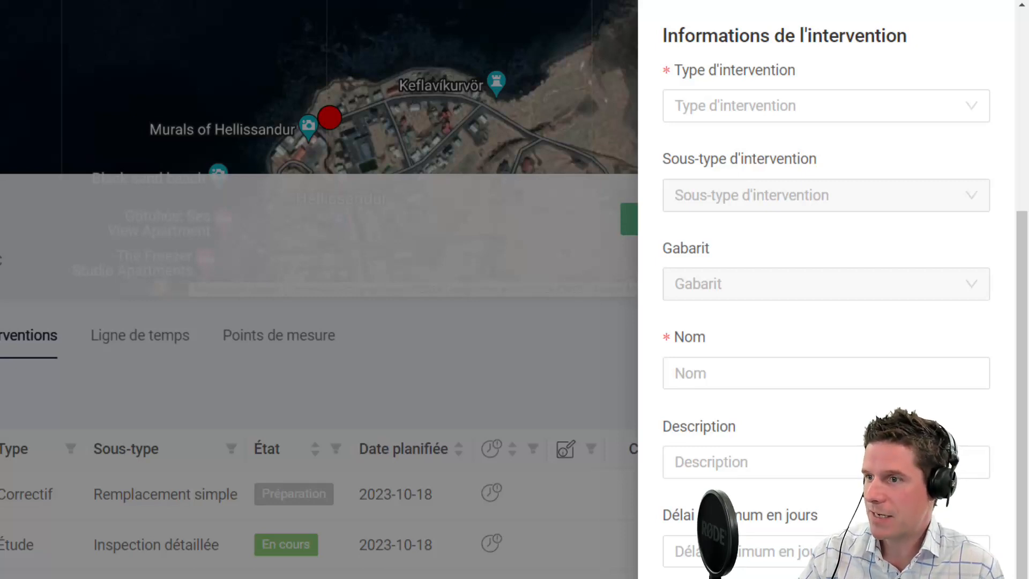
left_click(710, 111)
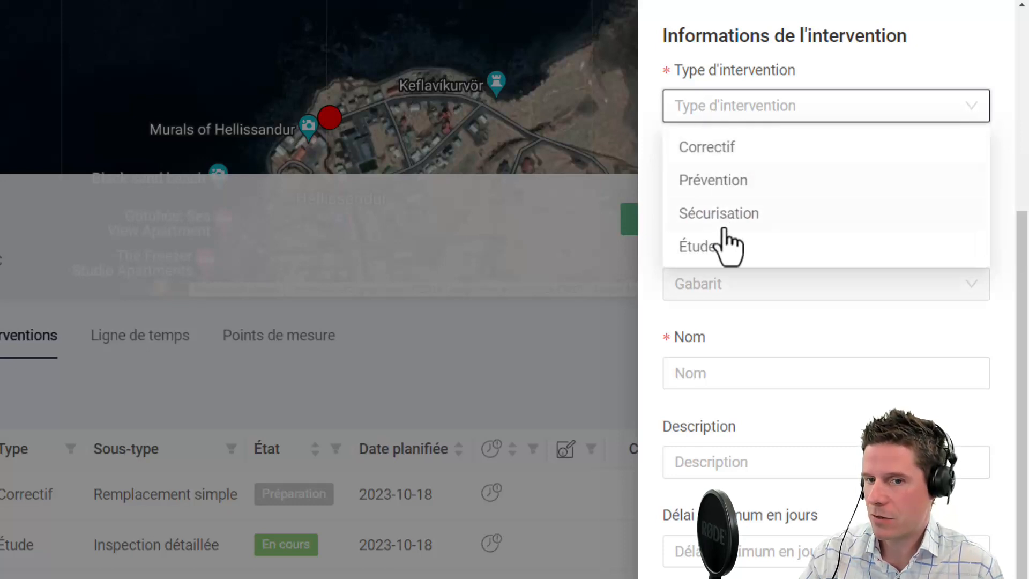
left_click(732, 261)
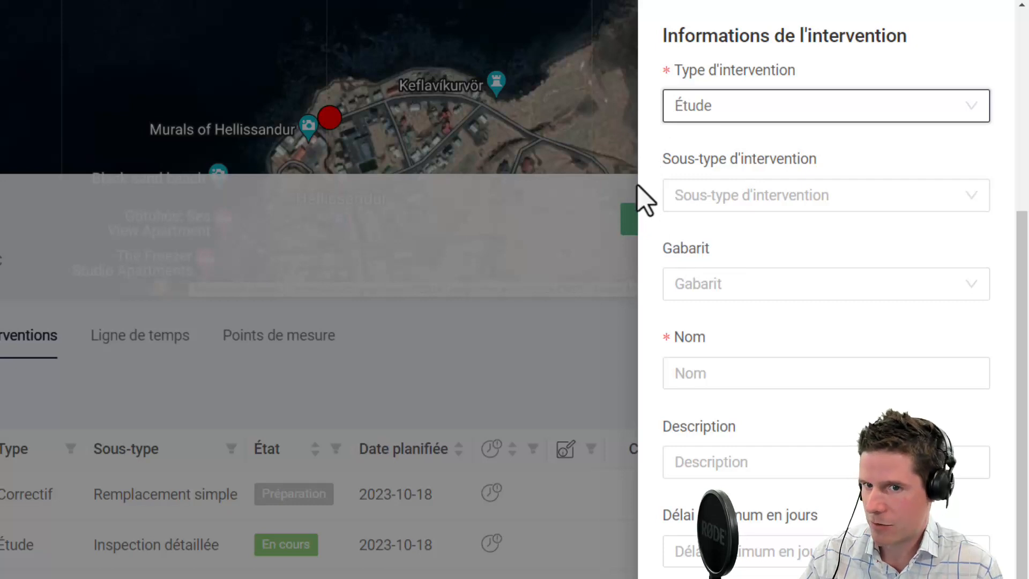
left_click(735, 198)
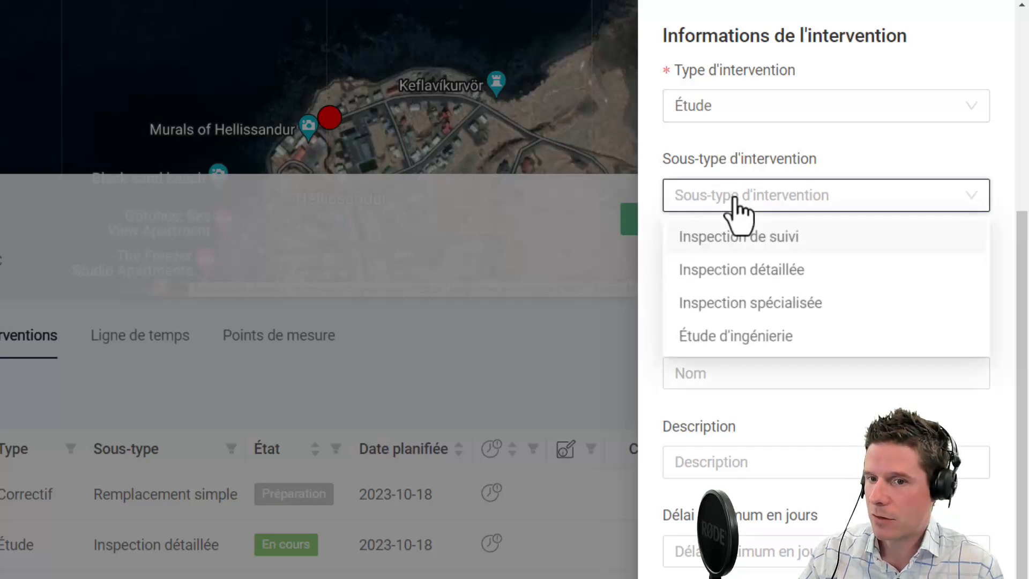
left_click(756, 272)
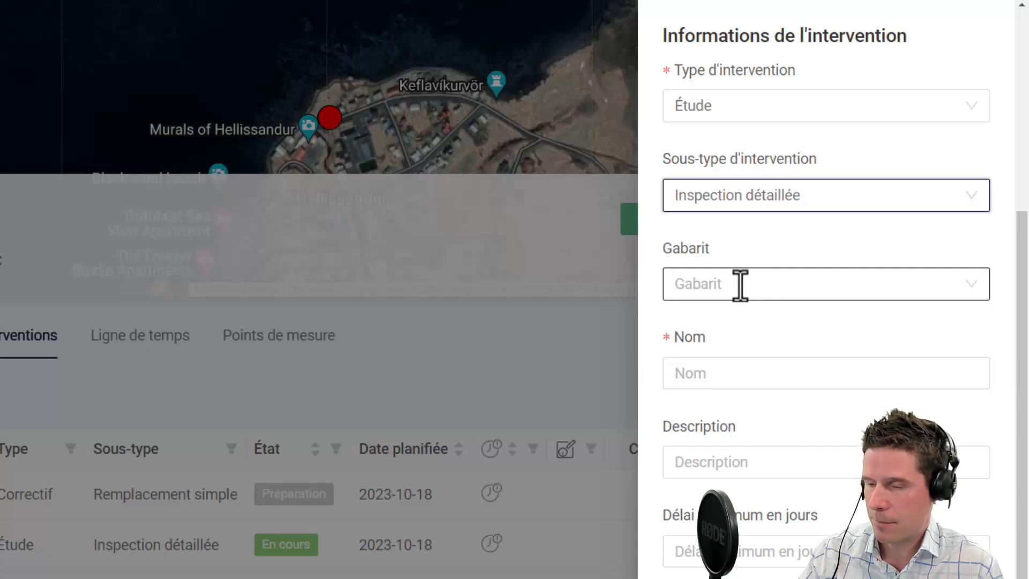
- Choose the production template Inspection des structures de bâtiment and name the intervention "Inspection des structures – Bâtiment C – 2024"
left_click(740, 285)
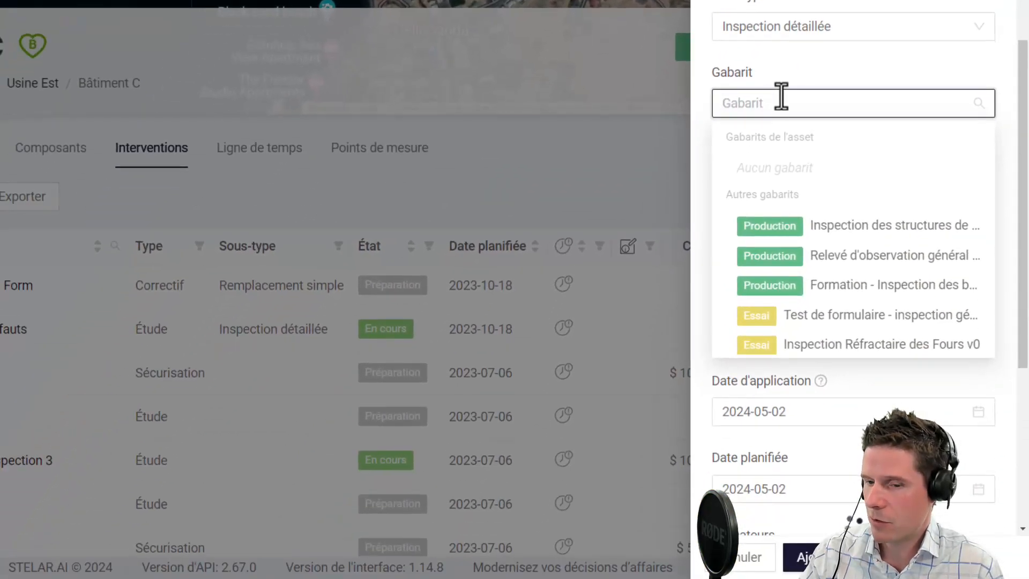
left_click(858, 225)
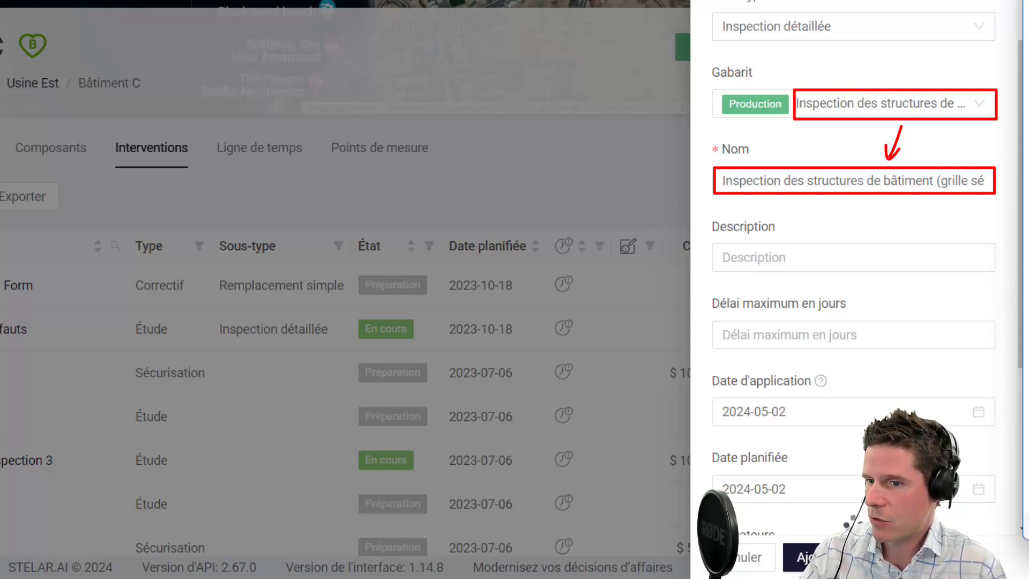
left_click_drag(721, 181, 1025, 182)
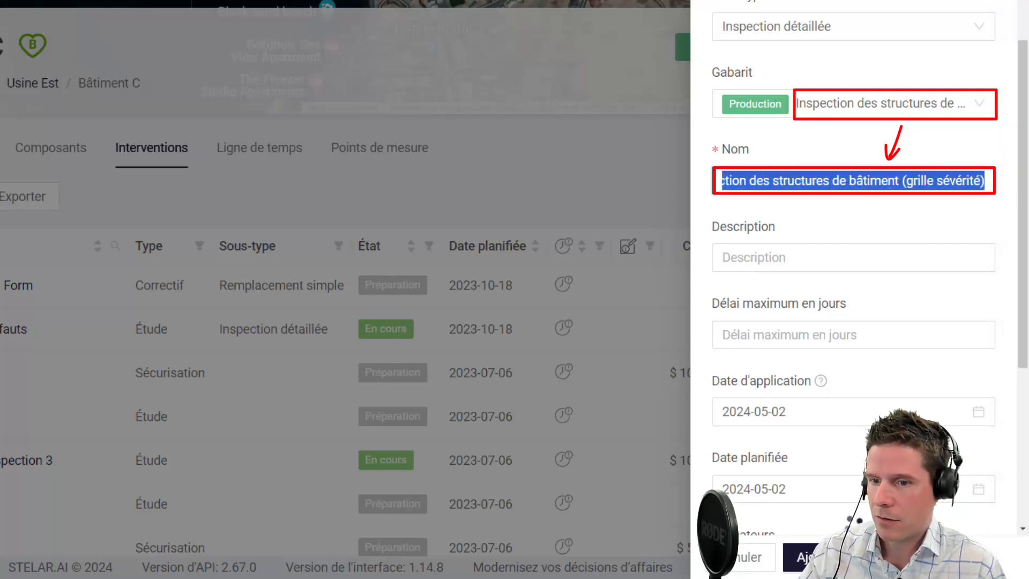
type("Inspection des structures – Bâtiment C – 2024")
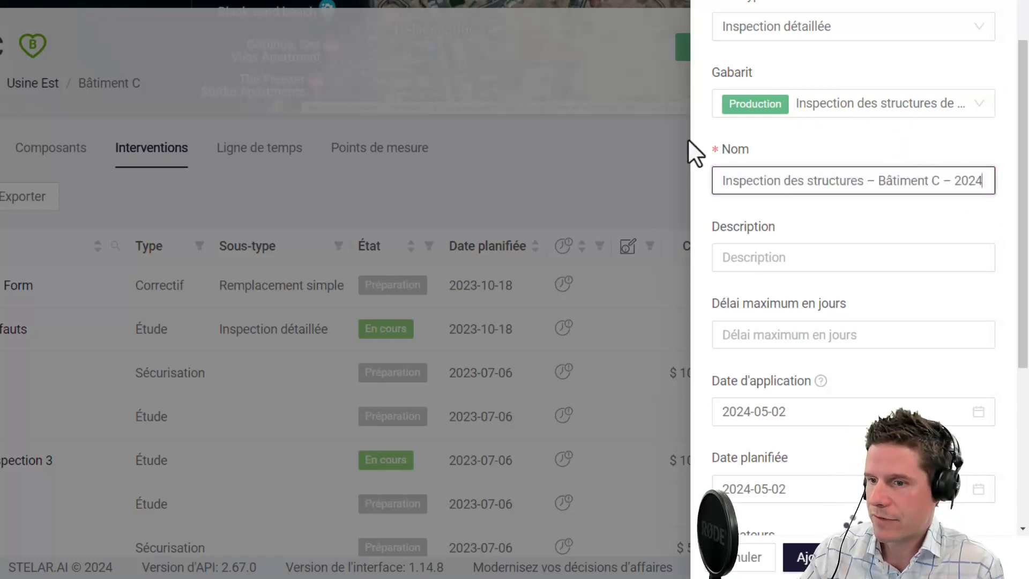
key("alt+Tab")
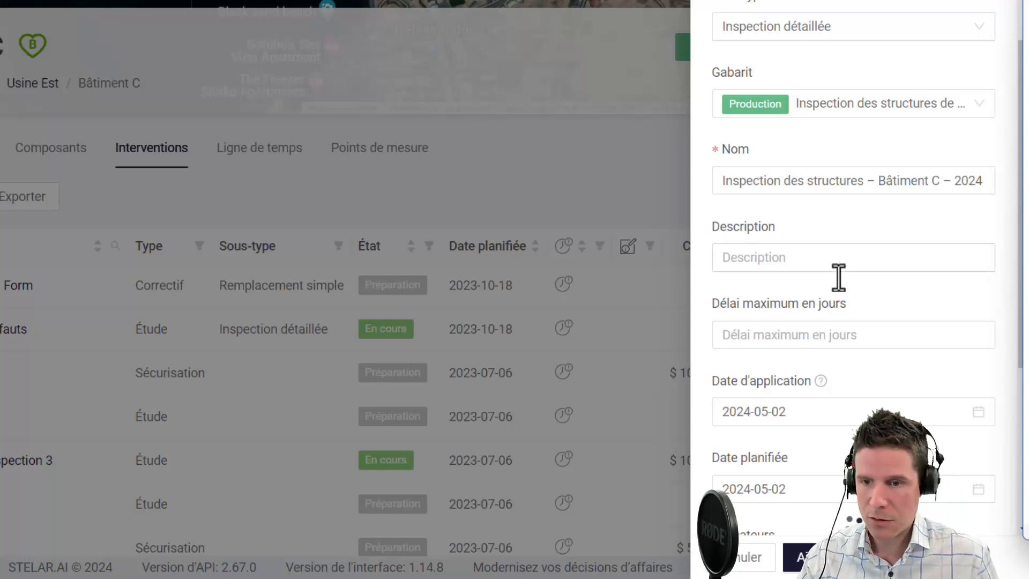
- Enter the intervention description "Inspection de la fondation, des enveloppes et de la toiture"
left_click(751, 266)
type("Inspection de la fondation, des enveloppes et de la toiture")
left_click_drag(767, 260, 717, 258)
left_click(839, 258)
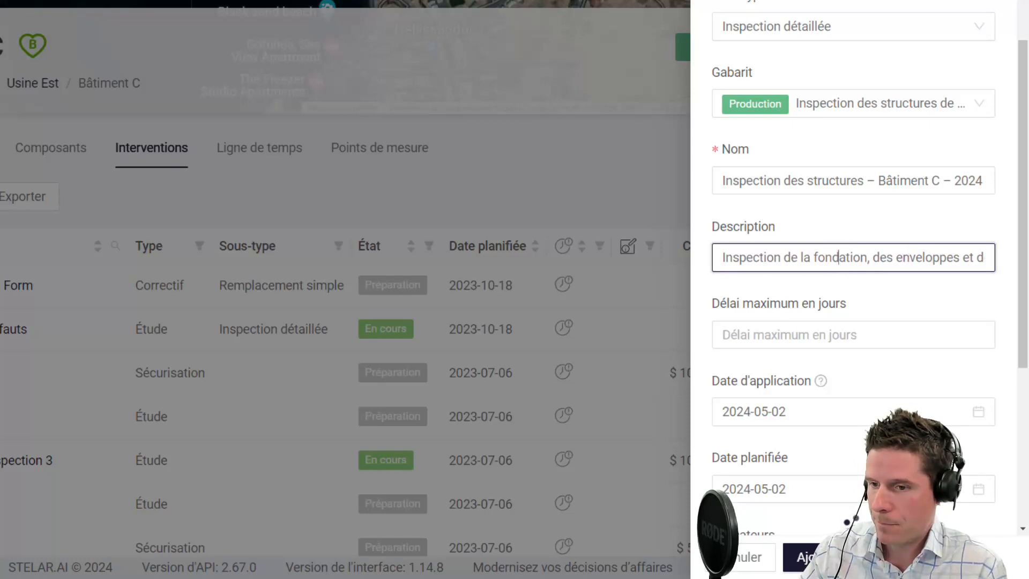
- Set the intervention's maximum delay to 90 days and its planned date to 2024-07-01
scroll(854, 273, "down", 5)
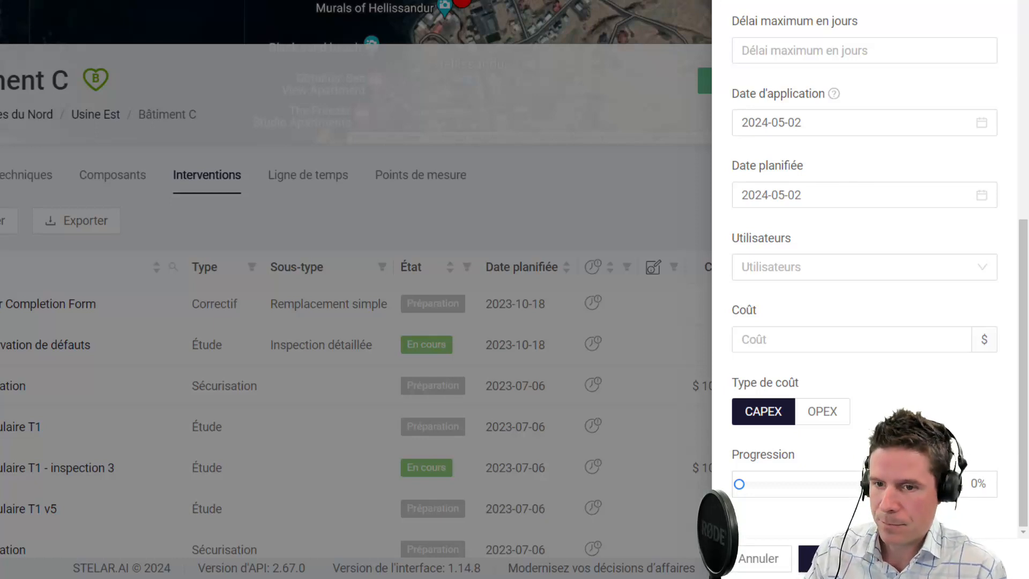
left_click(832, 52)
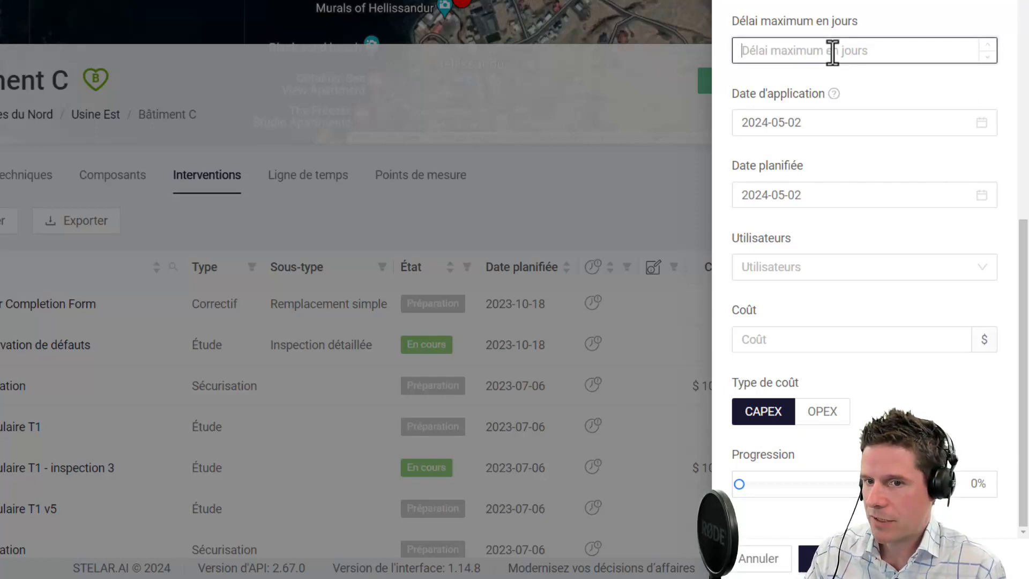
type("90")
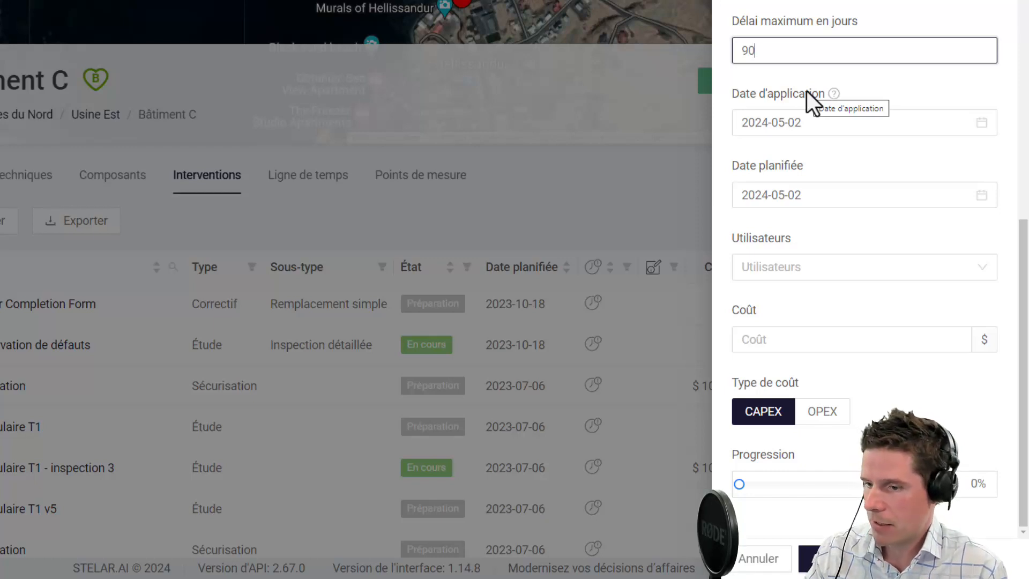
left_click(833, 193)
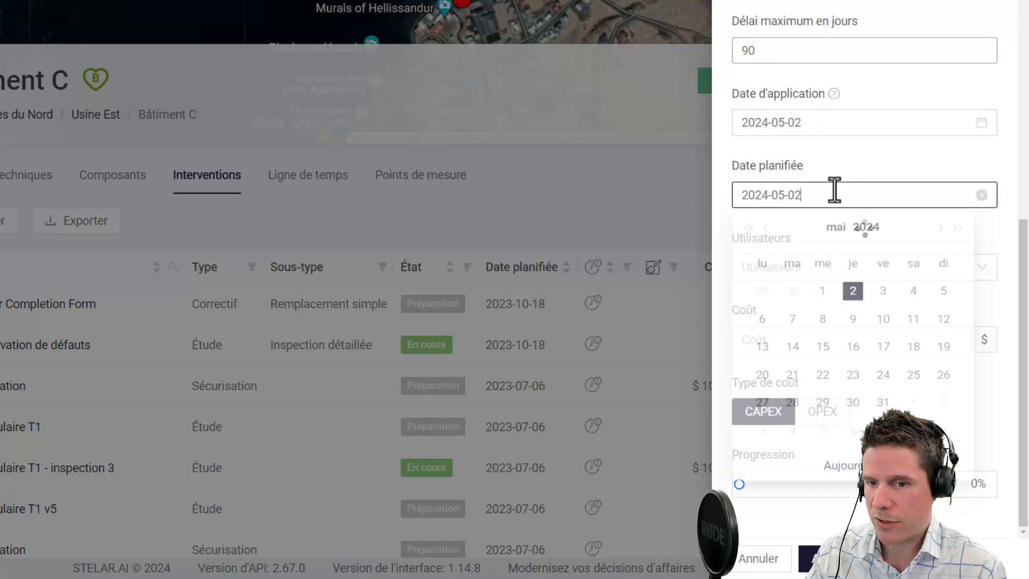
left_click(939, 230)
left_click(939, 229)
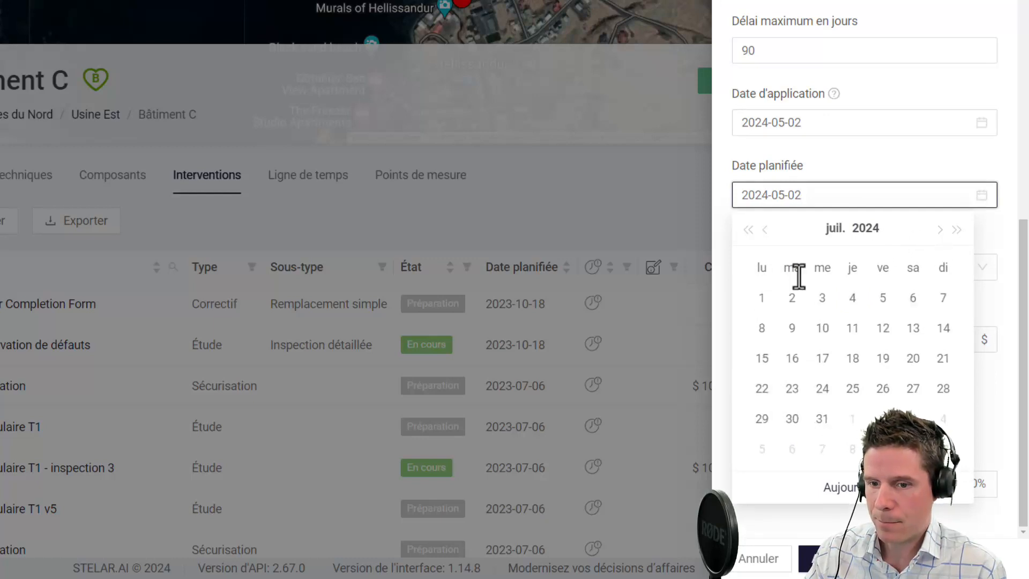
left_click(772, 297)
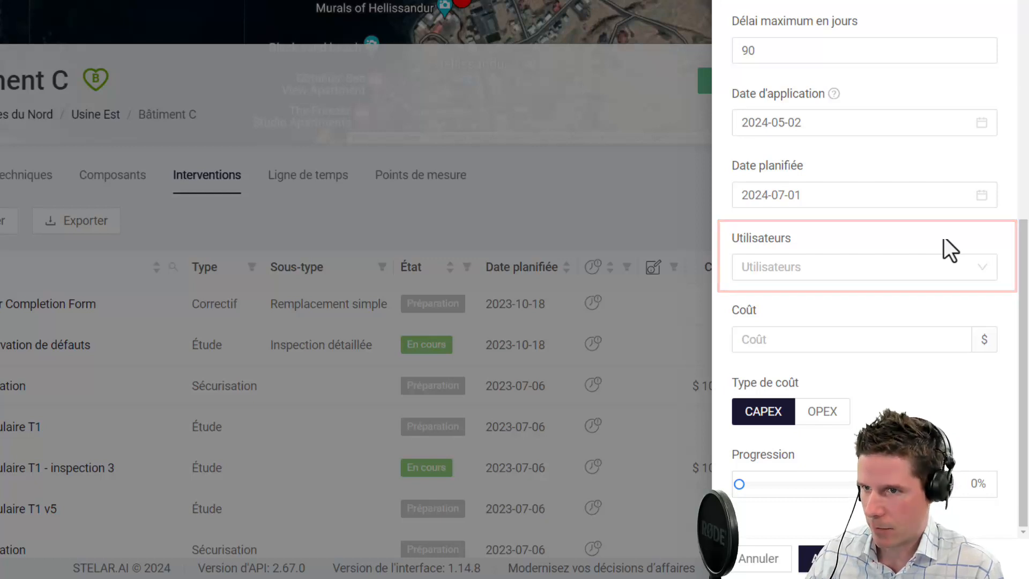
- Assign the Tutoriels Stelar user account to the intervention
left_click(901, 270)
left_click(912, 303)
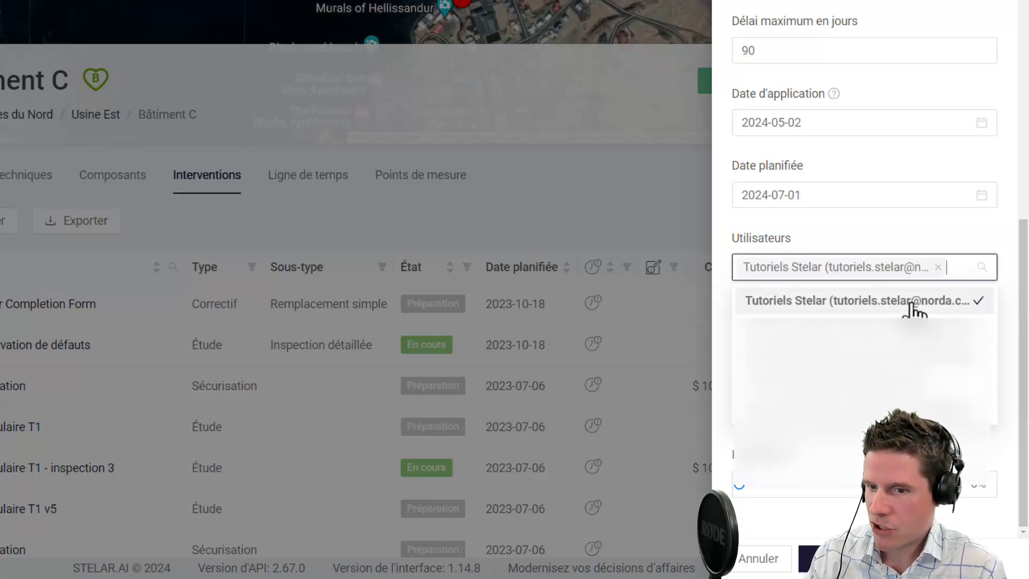
left_click(940, 246)
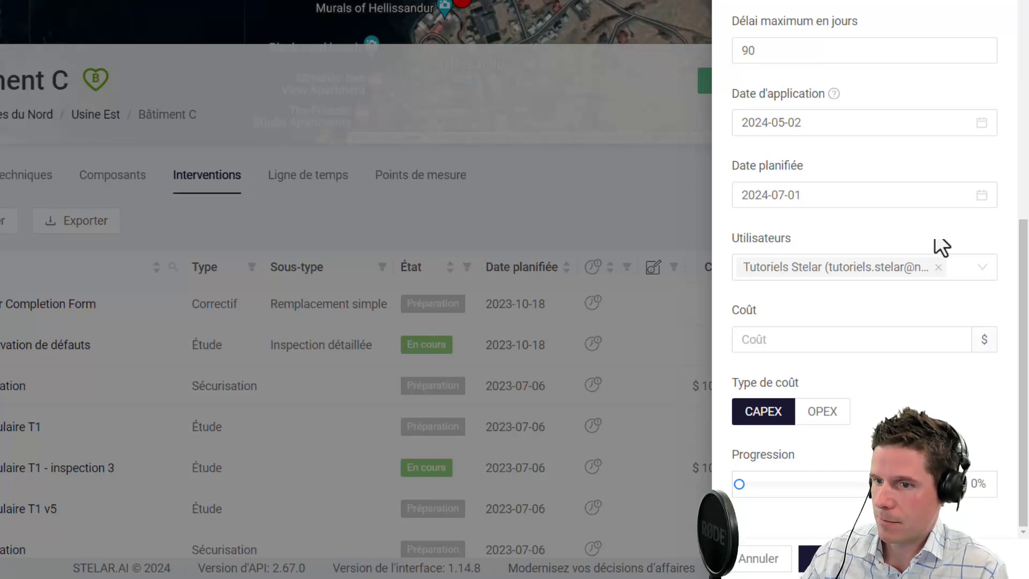
- Set the cost to 7800 $ with cost type OPEX, keep progress at 0%, and add the intervention
left_click(840, 341)
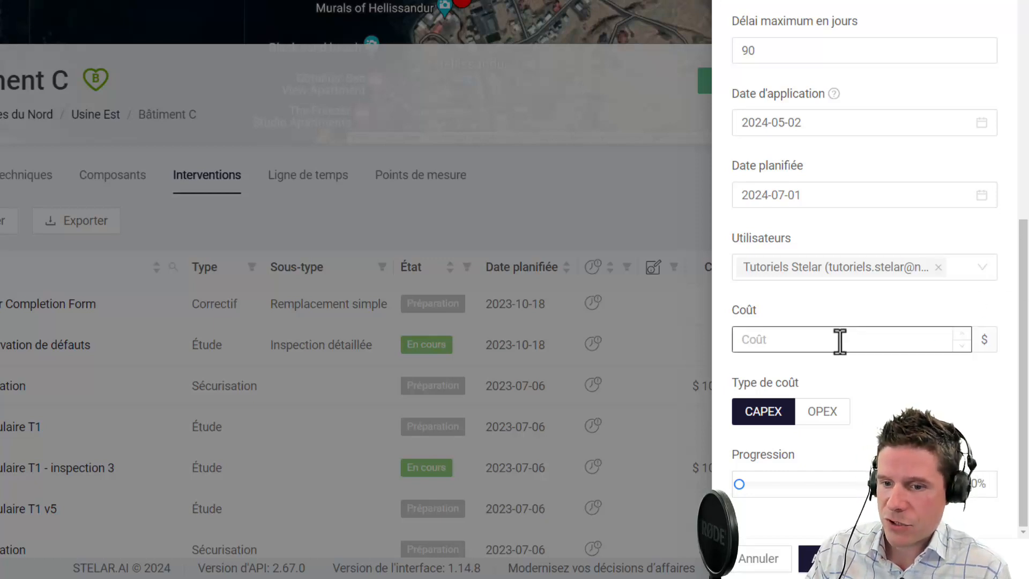
type("7800")
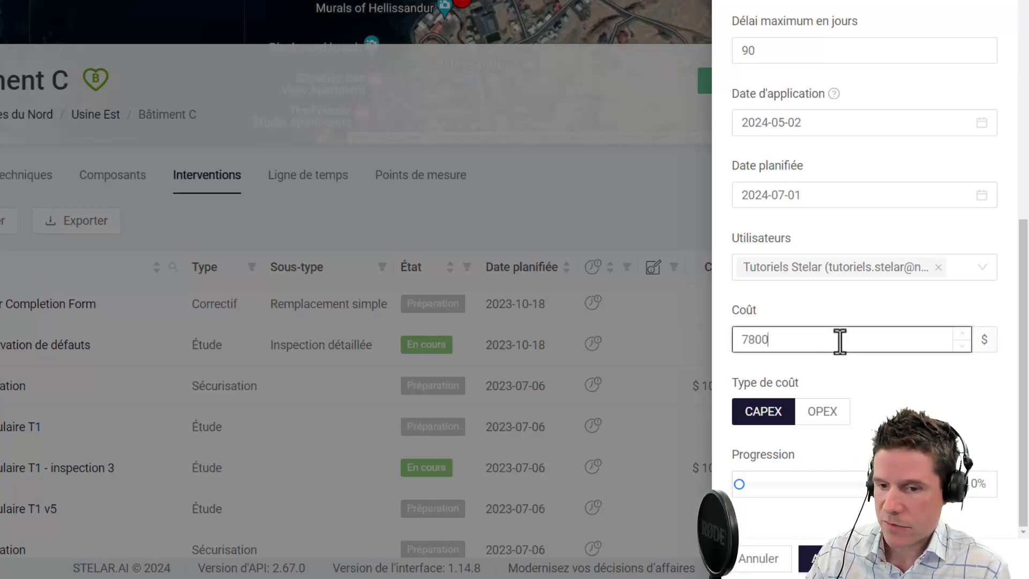
left_click(822, 423)
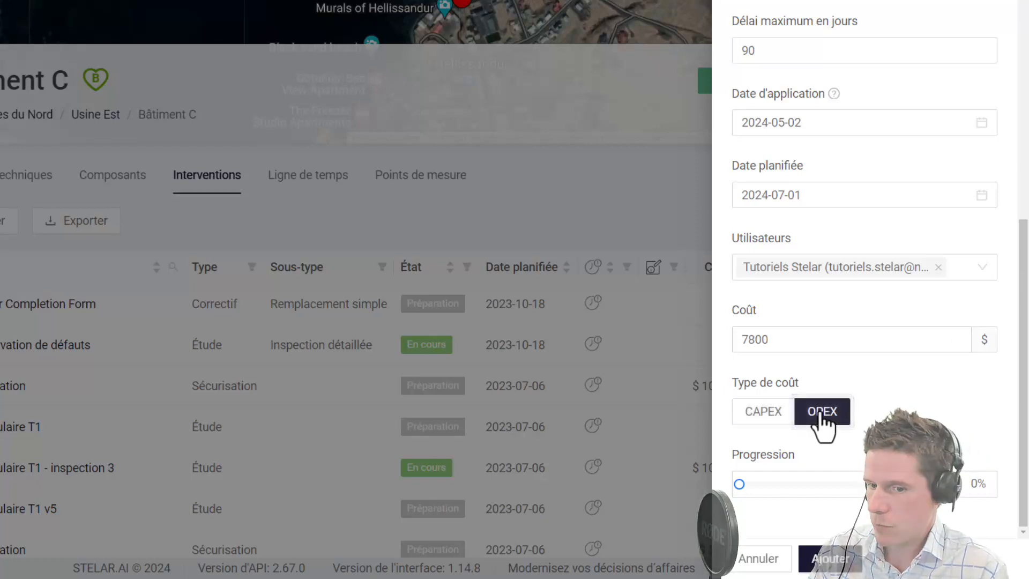
mouse_move(739, 484)
left_mouse_down()
mouse_move(872, 483)
mouse_move(738, 485)
left_mouse_up()
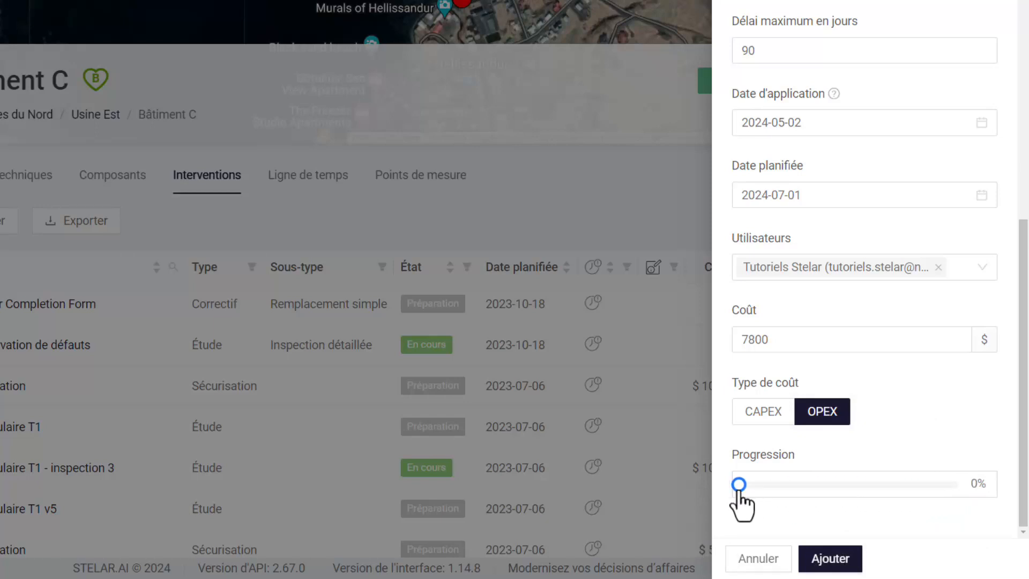
left_click(829, 560)
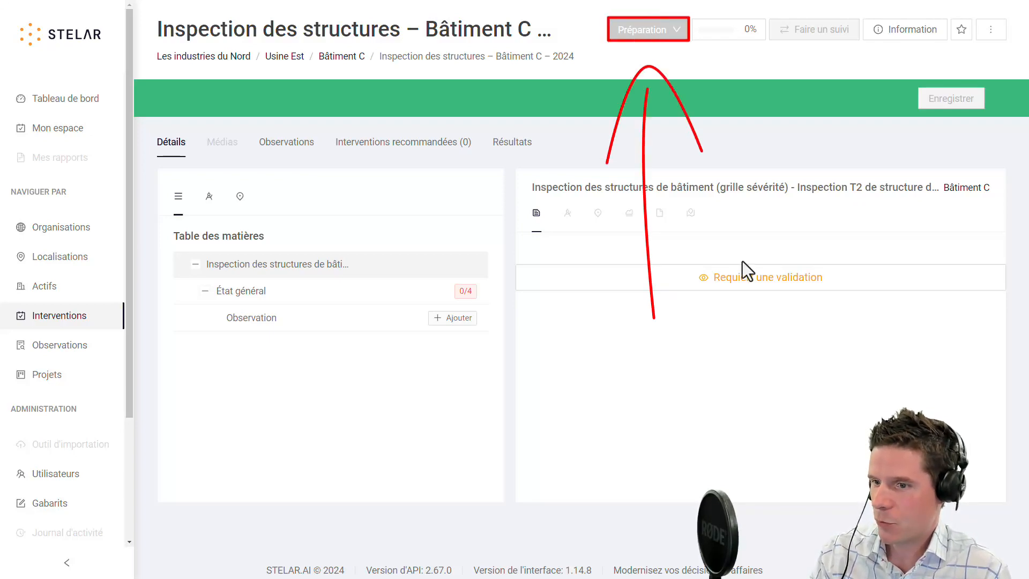
- Change the state of the new Bâtiment C structural inspection to En cours
left_click(662, 29)
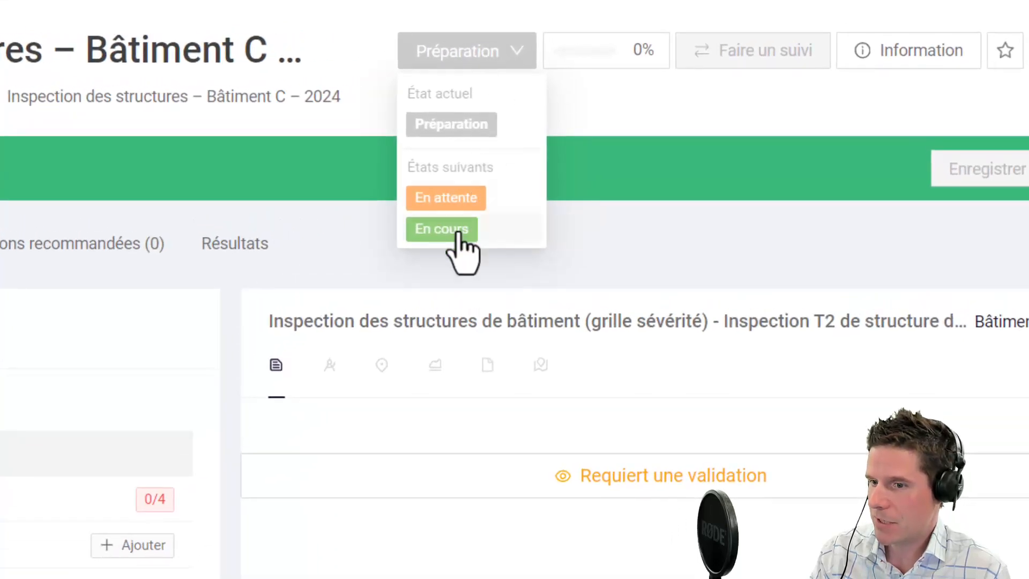
left_click(456, 231)
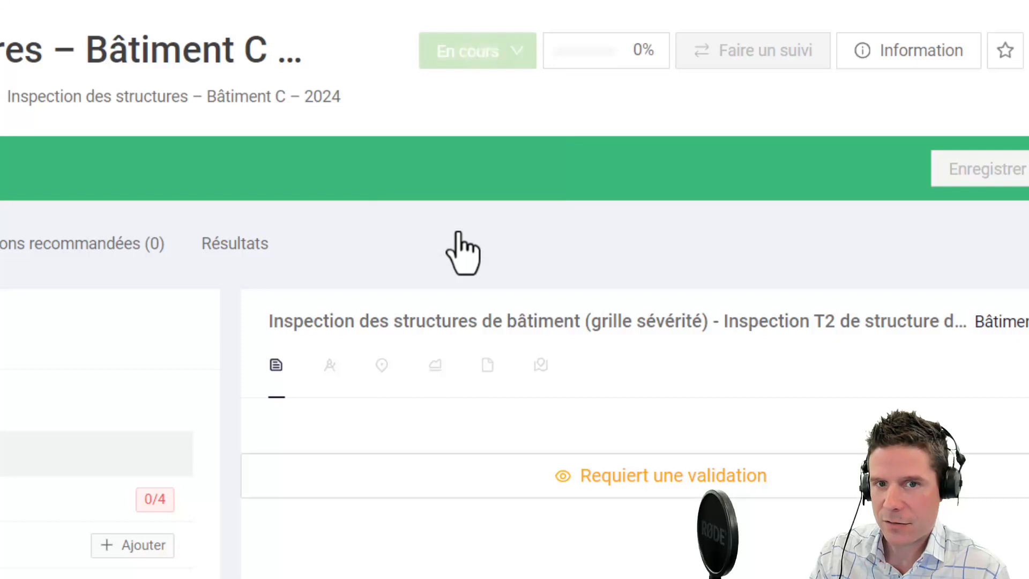
mouse_move(353, 58)
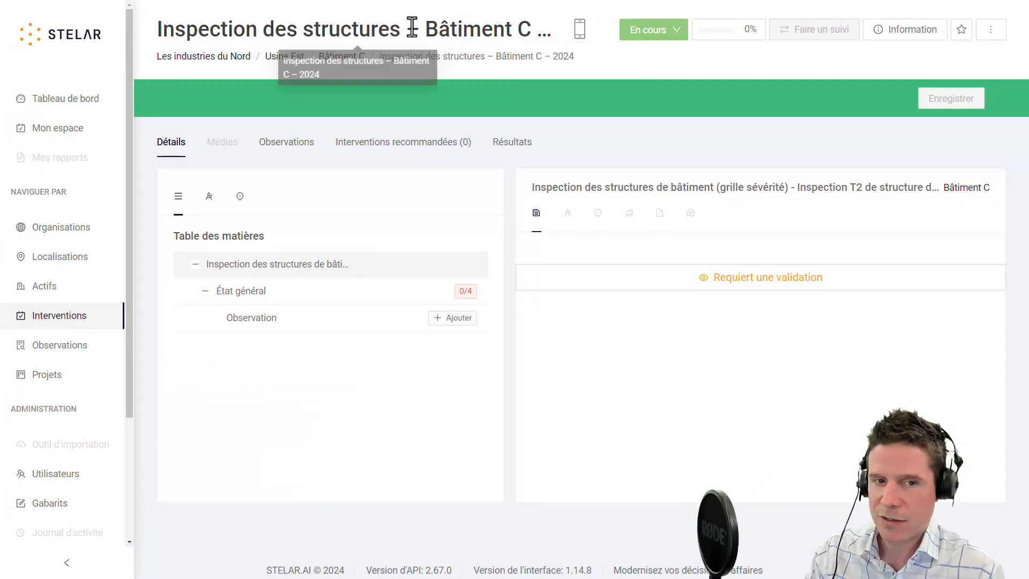
- Open the personal workspace and look through the remaining columns of its interventions list
left_click(54, 140)
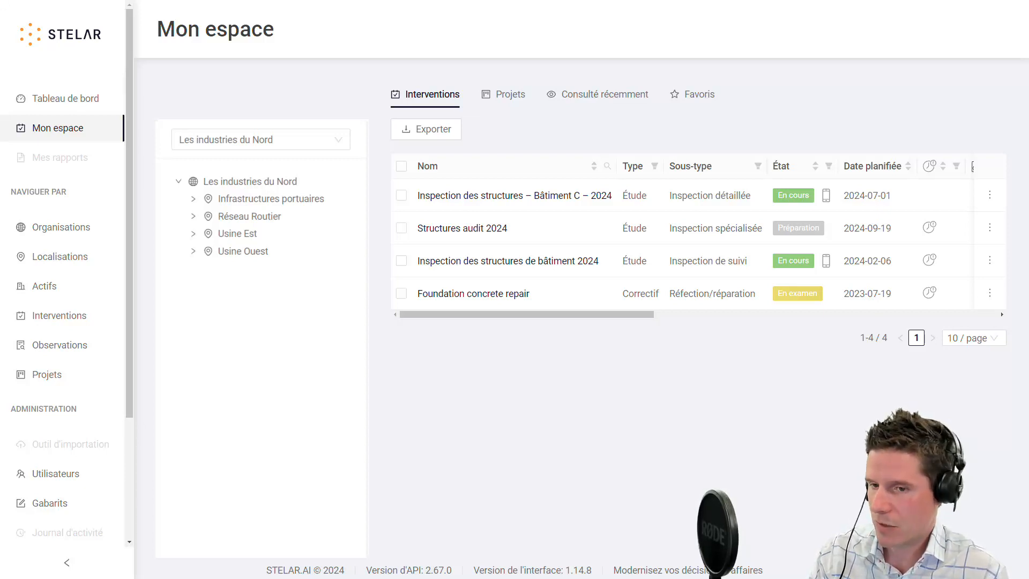
left_click_drag(609, 317, 929, 311)
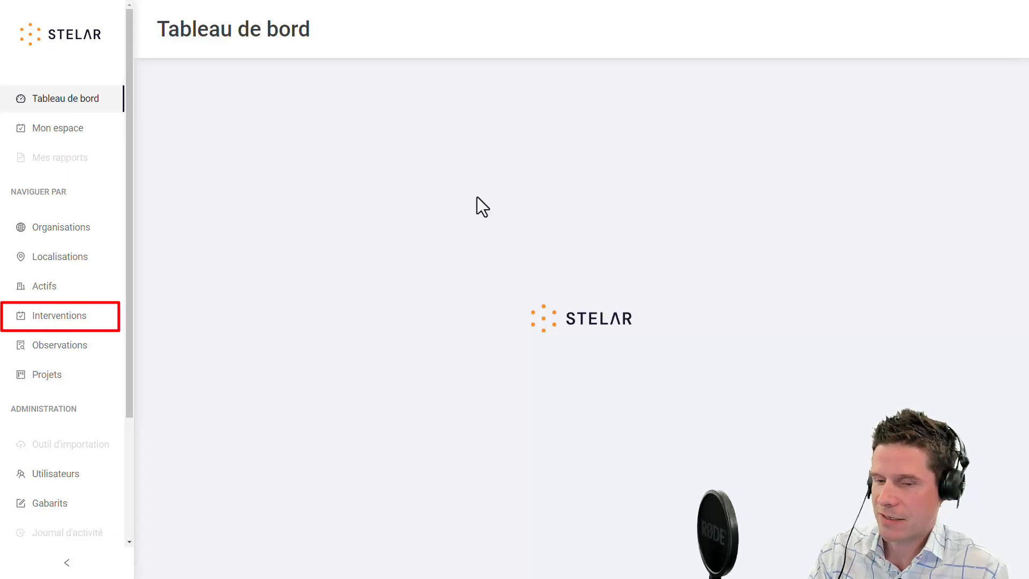
- Start a new intervention from the full interventions list, associated with the organisation Les industries du Nord and the location Usine Ouest
left_click(53, 320)
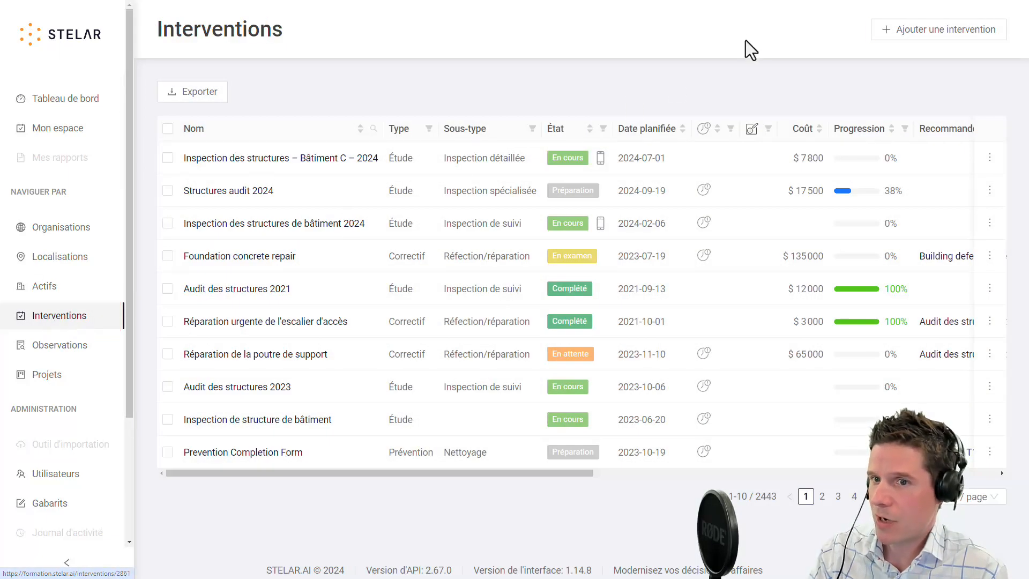
left_click(912, 39)
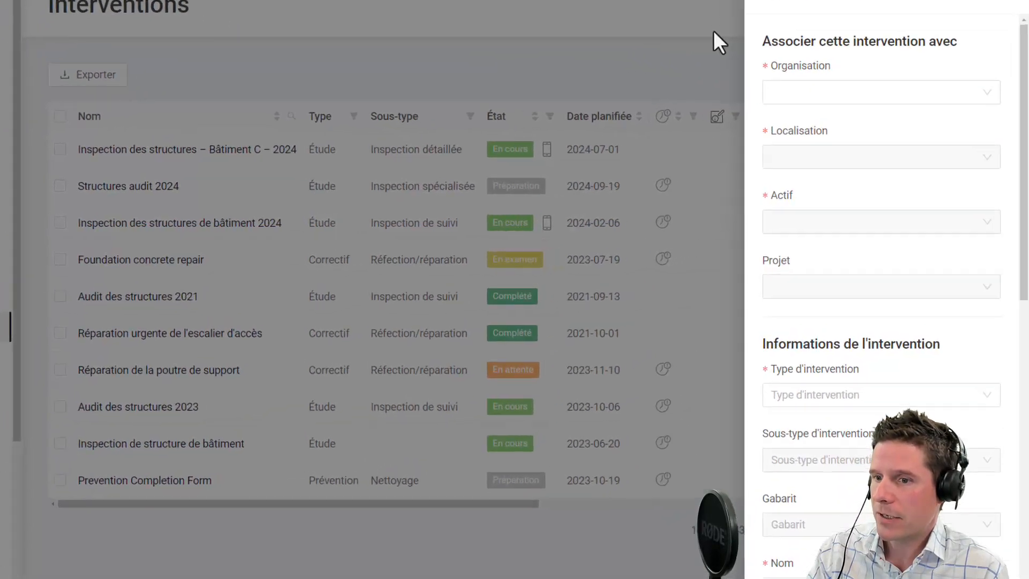
left_click(803, 92)
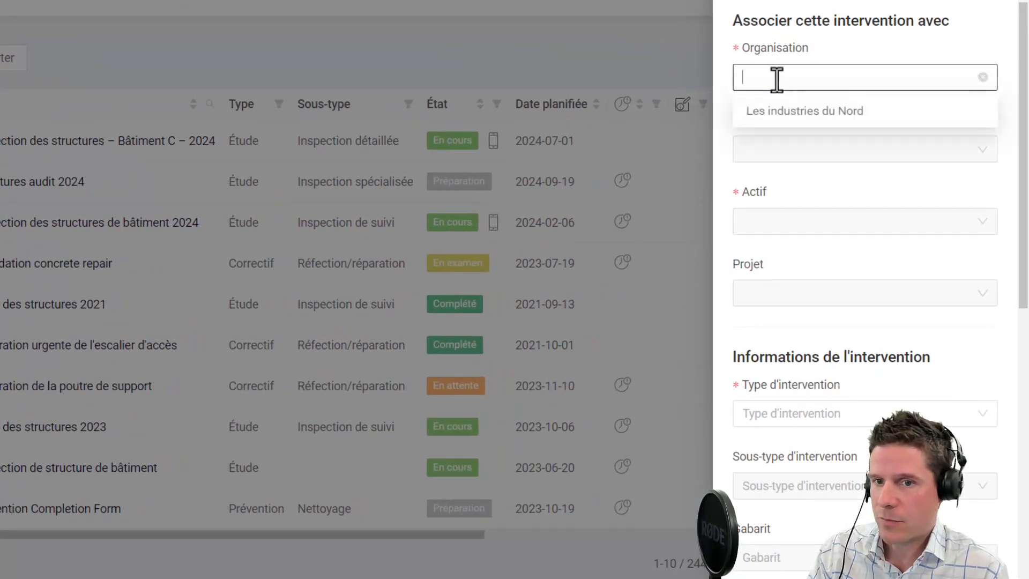
left_click(792, 113)
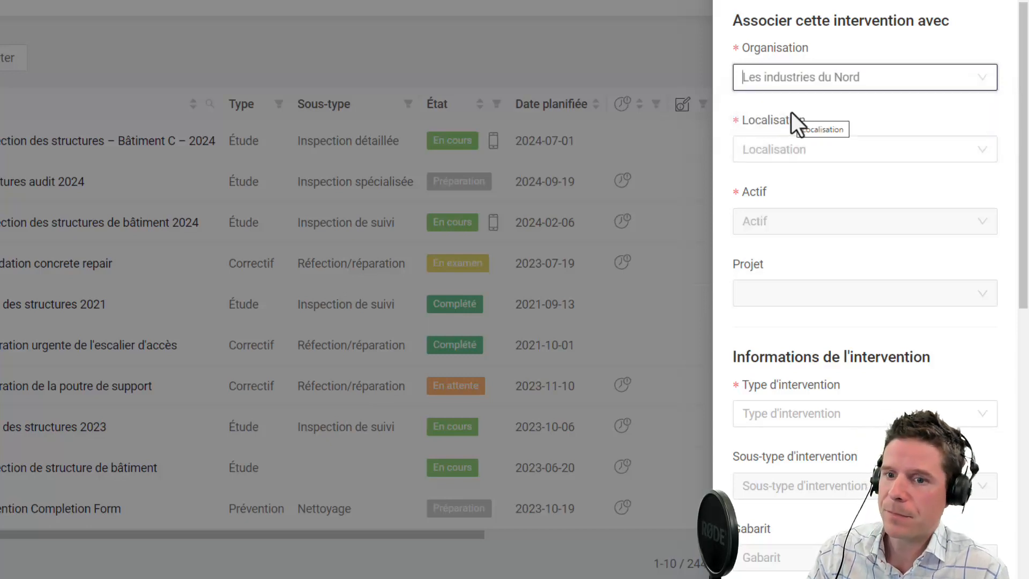
left_click(803, 143)
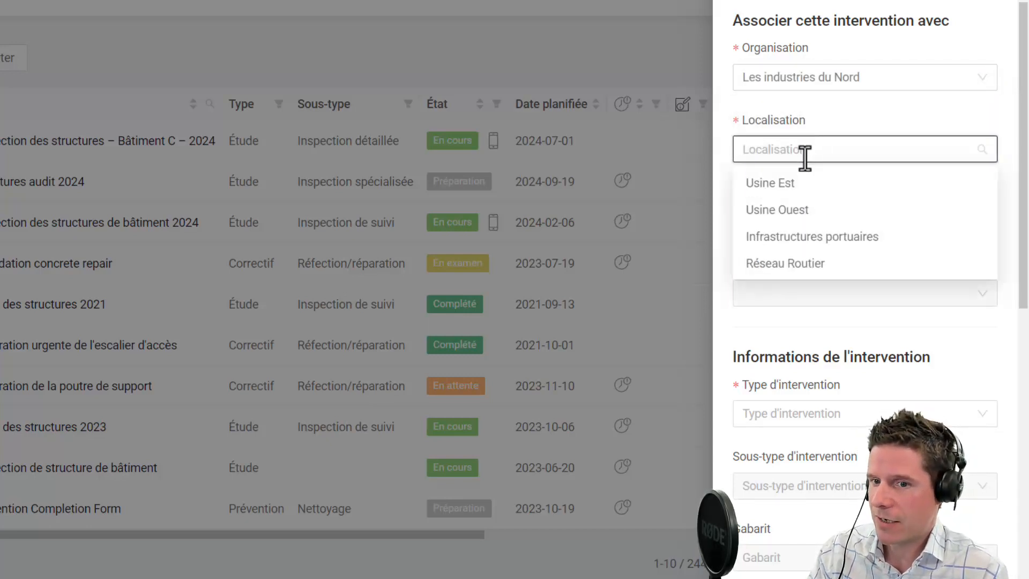
left_click(808, 210)
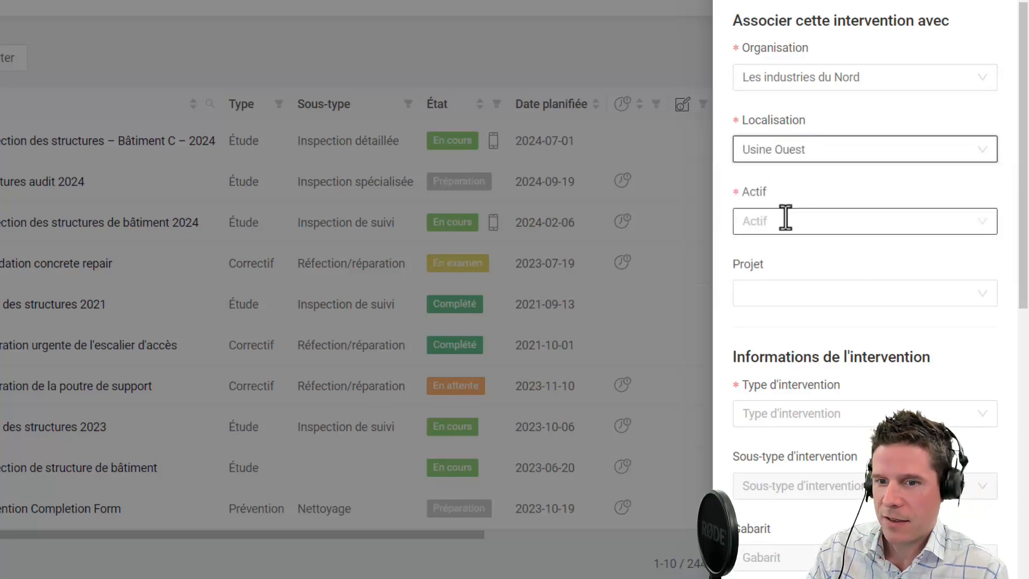
- Search the Usine Ouest assets for "gén", "équip" and "transf" without selecting one
left_click(785, 220)
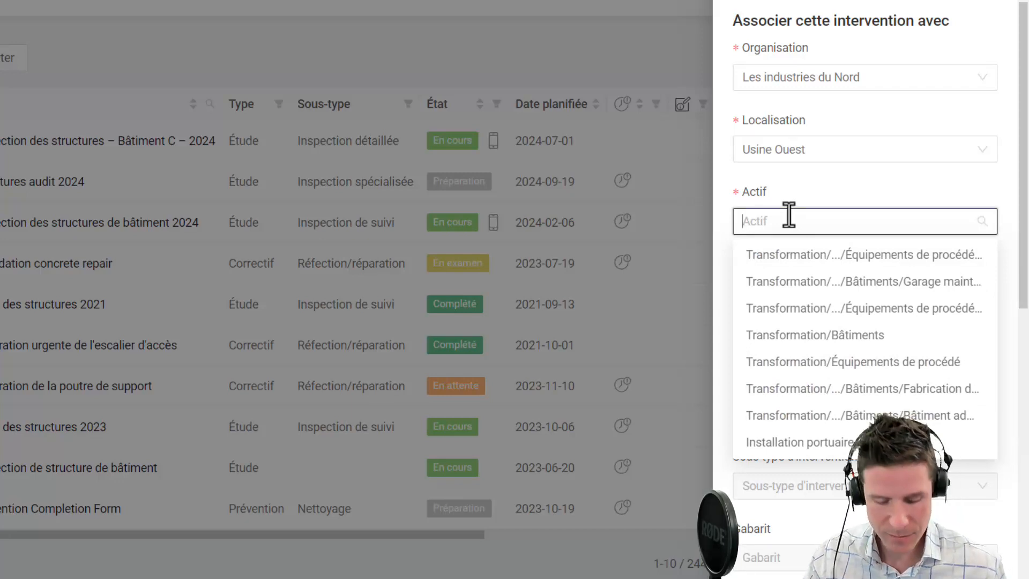
type("gén")
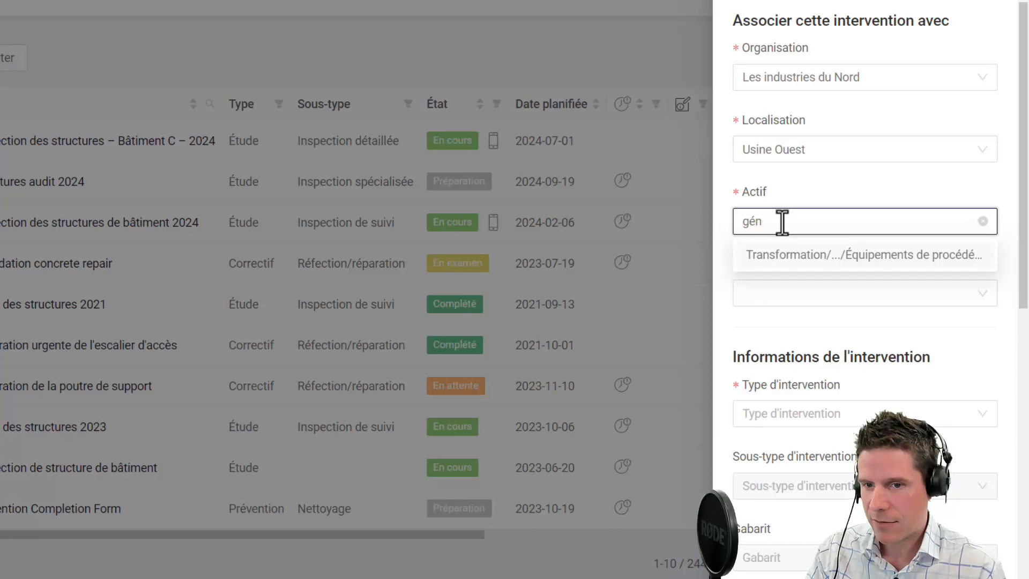
key("BackSpace")
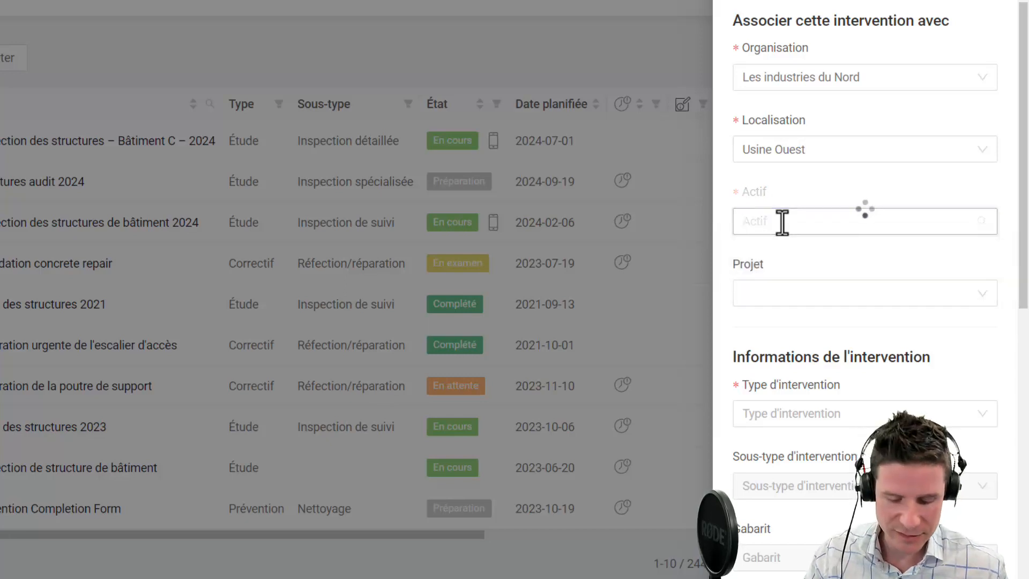
type("équip")
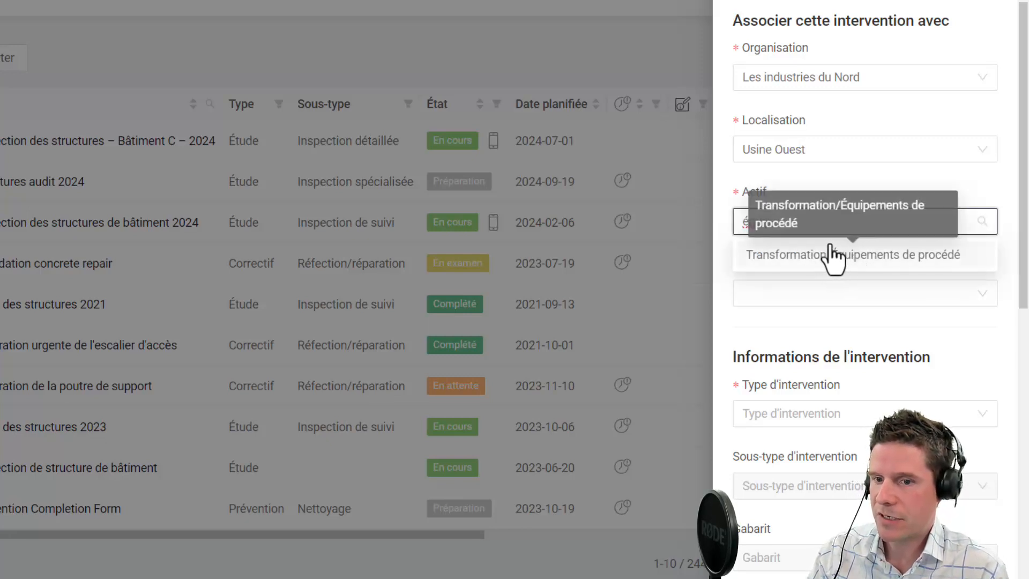
left_click(868, 176)
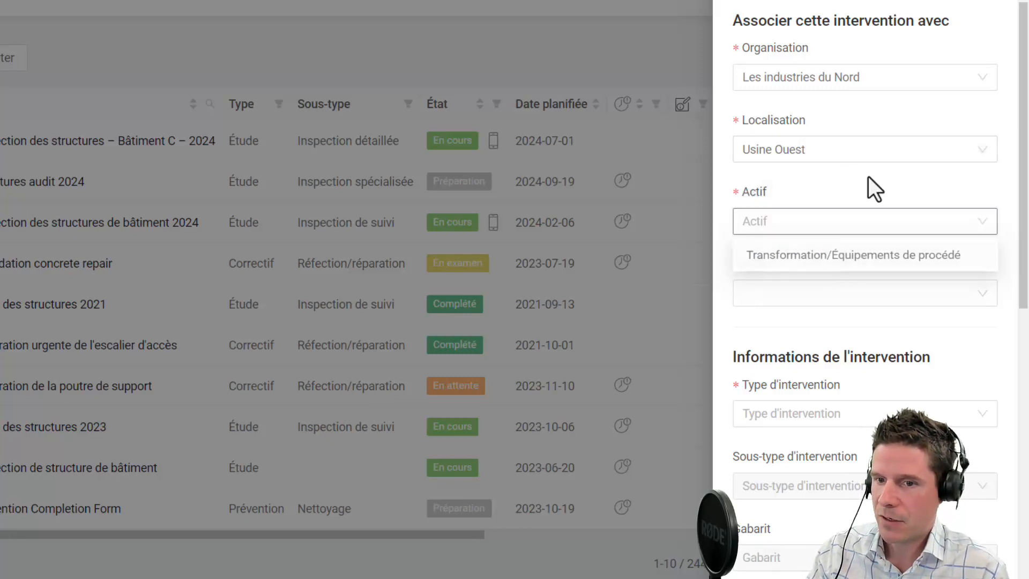
left_click(781, 225)
type("transf")
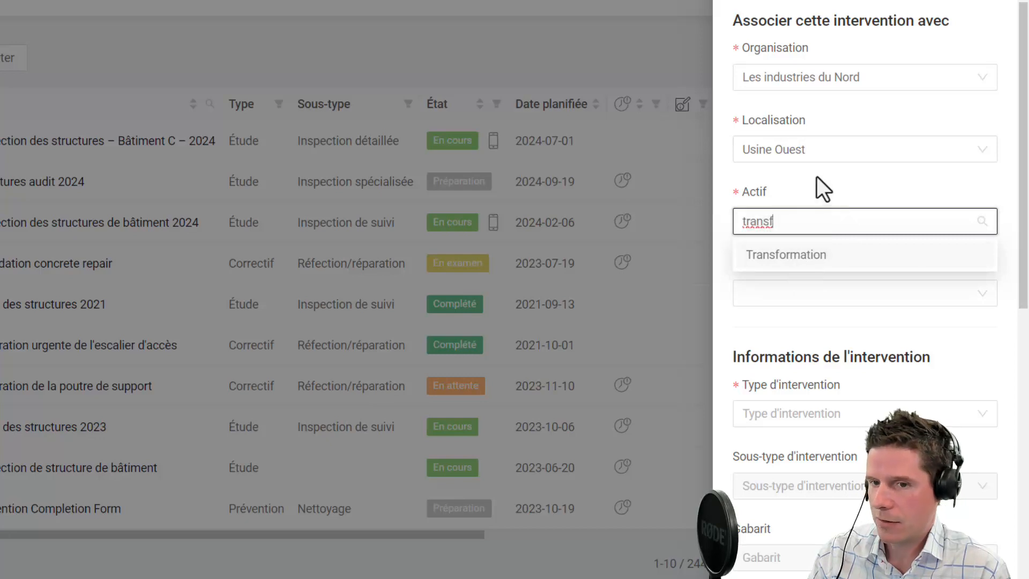
left_click(816, 175)
- Find the asset with "géné" and assign Transformation/Équipements de procédé/Génératrice #1 to the intervention, leaving the project empty
left_click(793, 220)
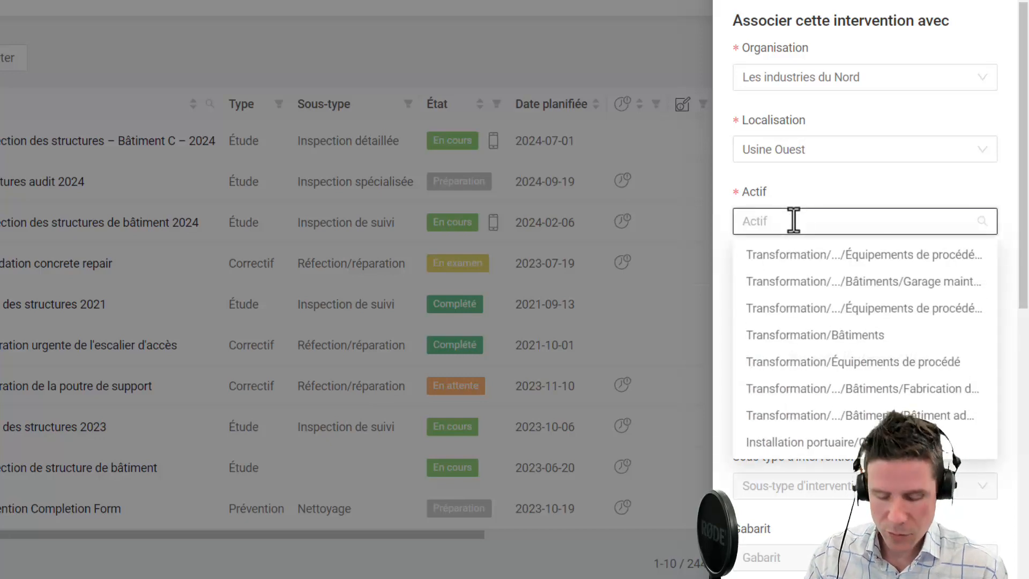
type("géné")
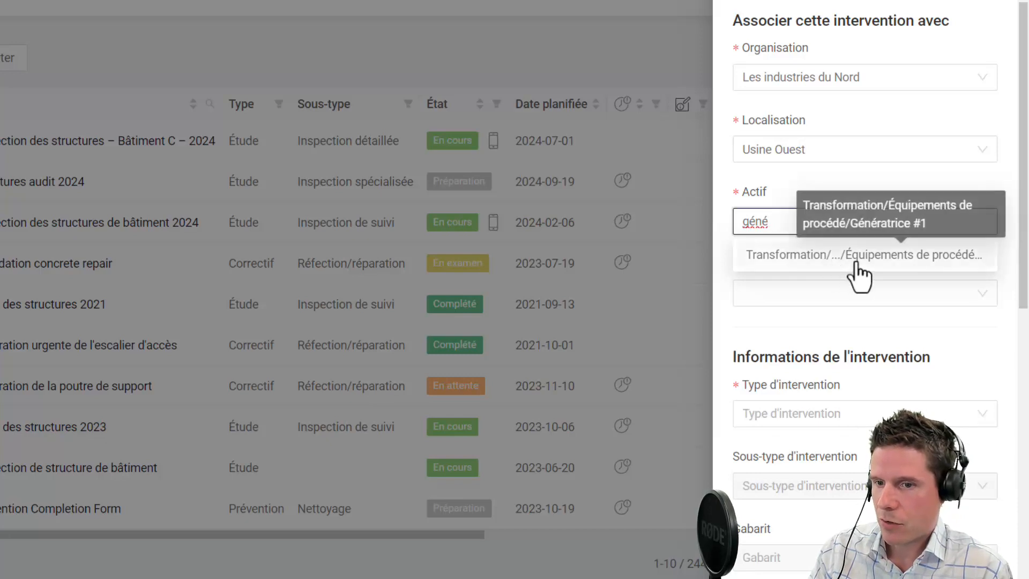
left_click(879, 267)
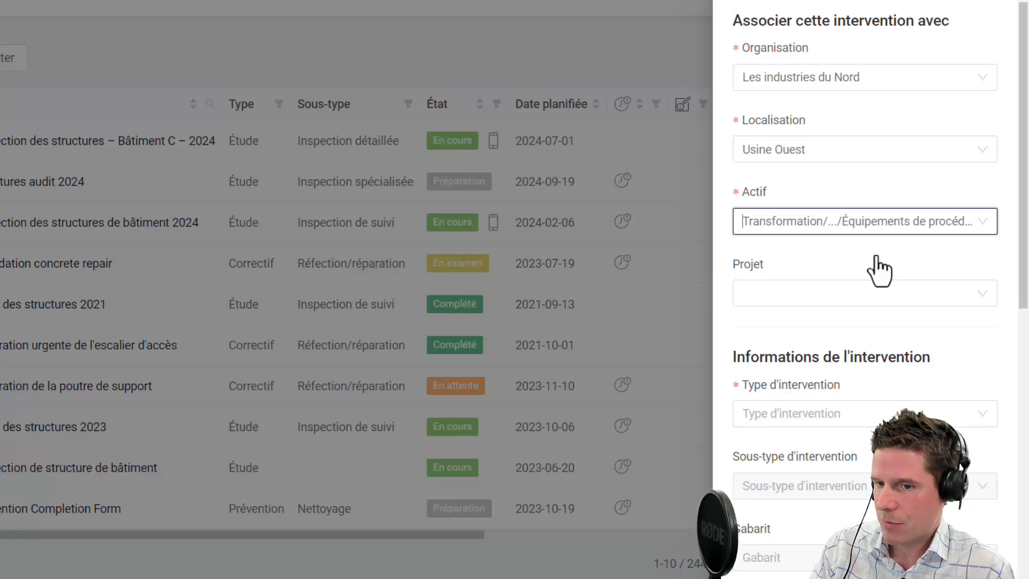
left_click(881, 294)
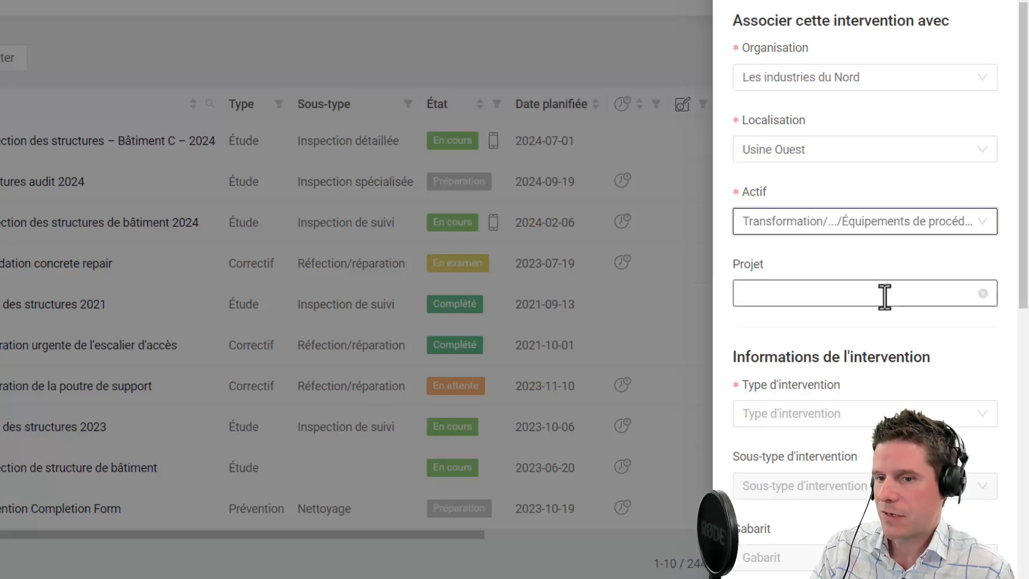
left_click(907, 267)
- Set the intervention type to Correctif, the sub-type to Réfection/réparation and the template to Repair Completion Form v0
scroll(864, 268, "down", 3)
scroll(864, 290, "down", 3)
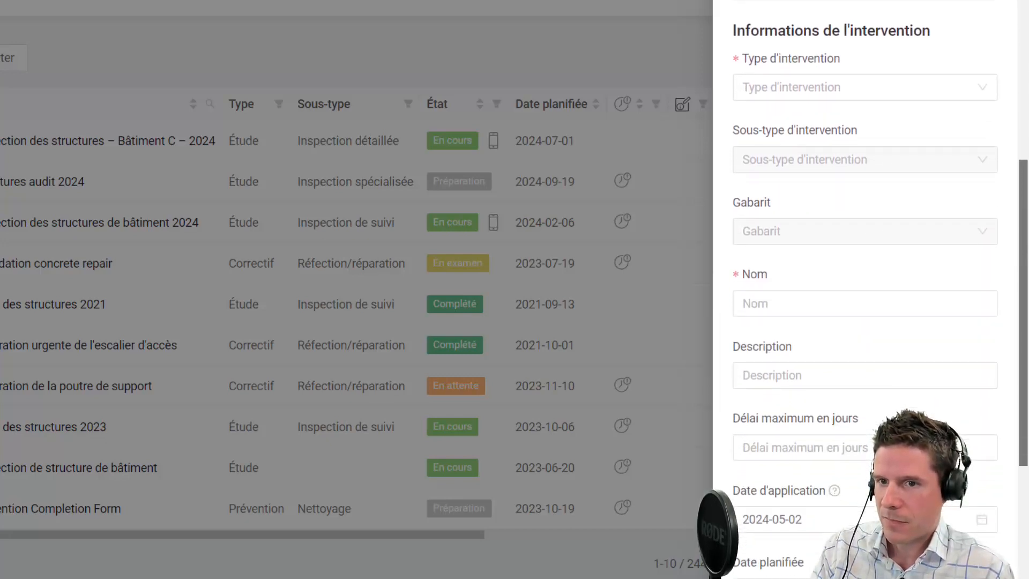
left_click(822, 92)
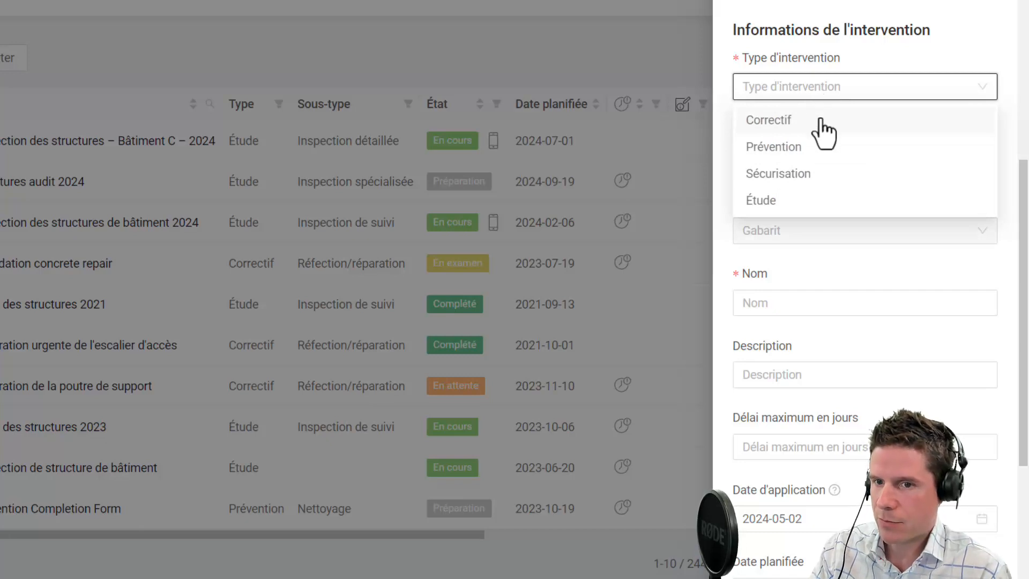
left_click(820, 119)
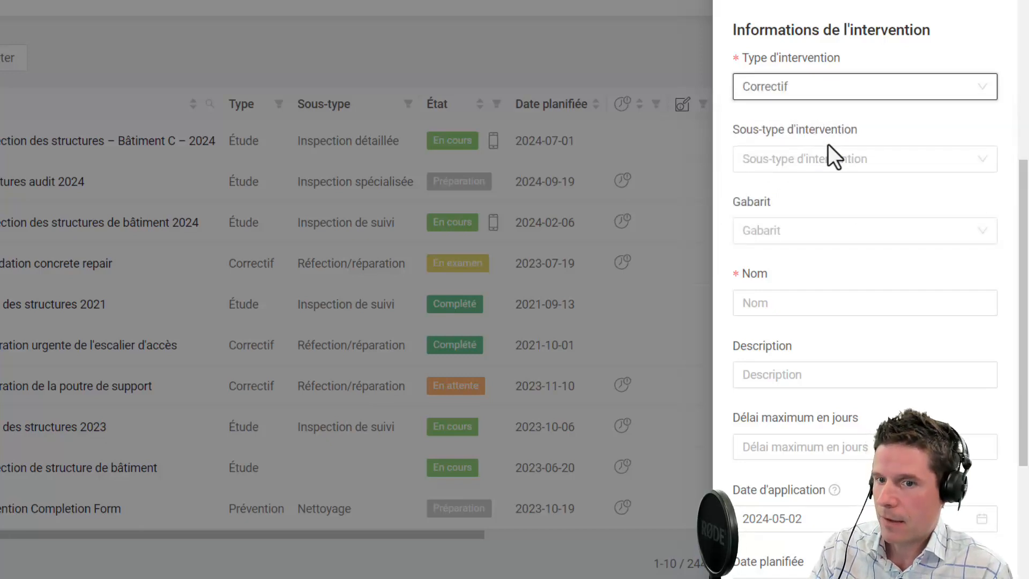
left_click(837, 164)
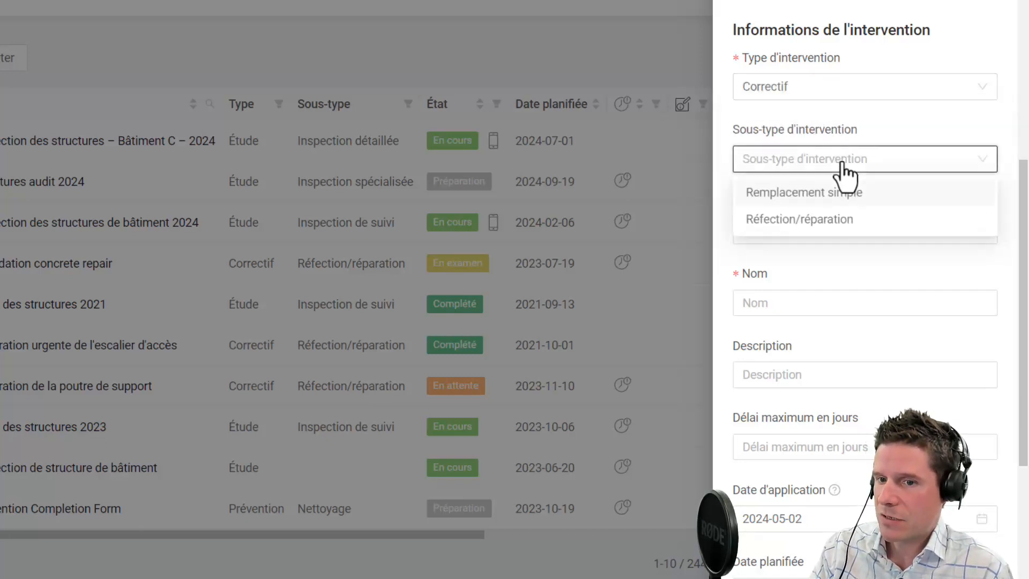
left_click(839, 229)
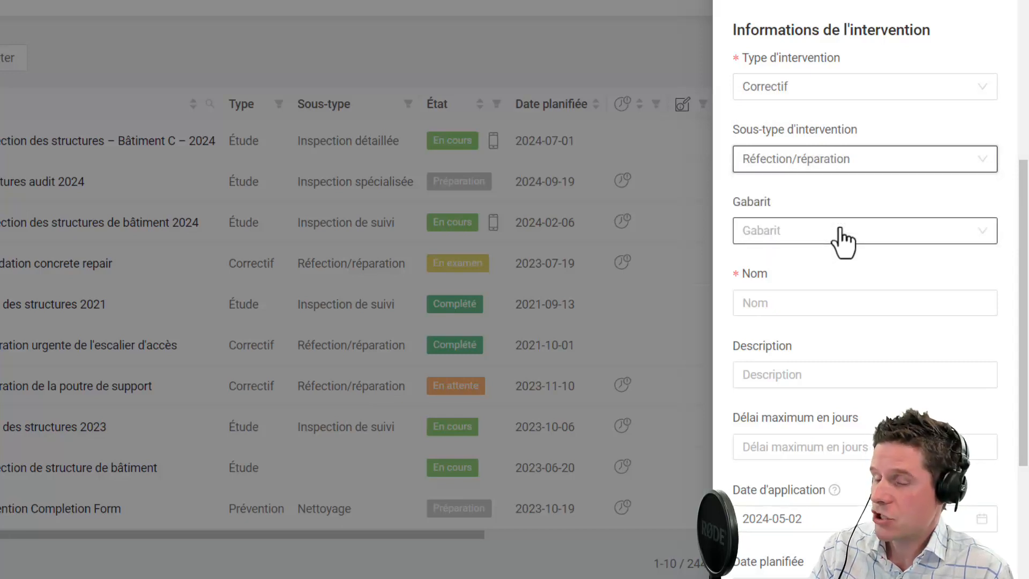
left_click(840, 232)
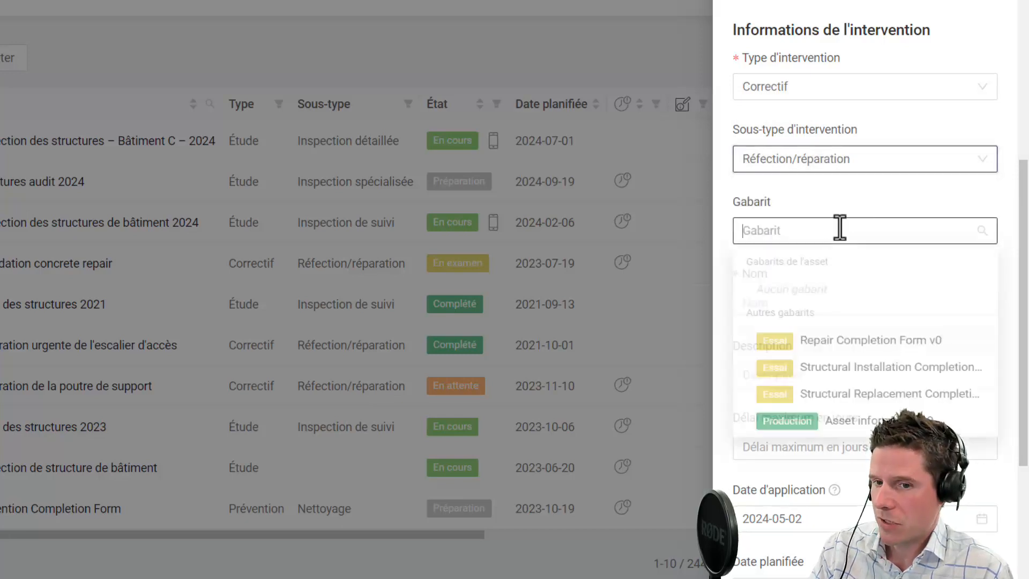
left_click(856, 347)
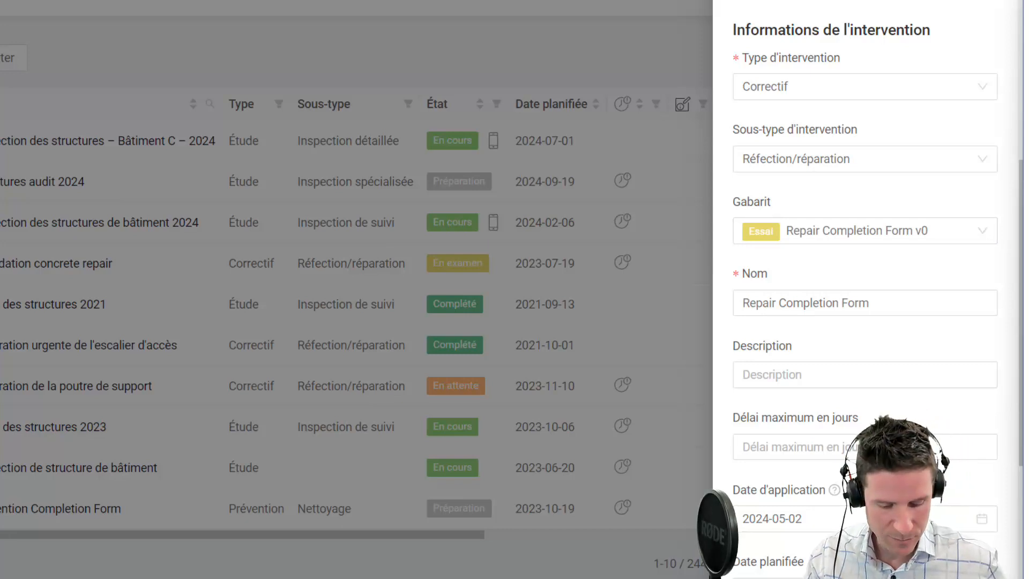
- Name the intervention "Réparation de la rampe d'accès." and enter the description "Fait suite au constat de l'équipe de maintenance."
left_click(876, 300)
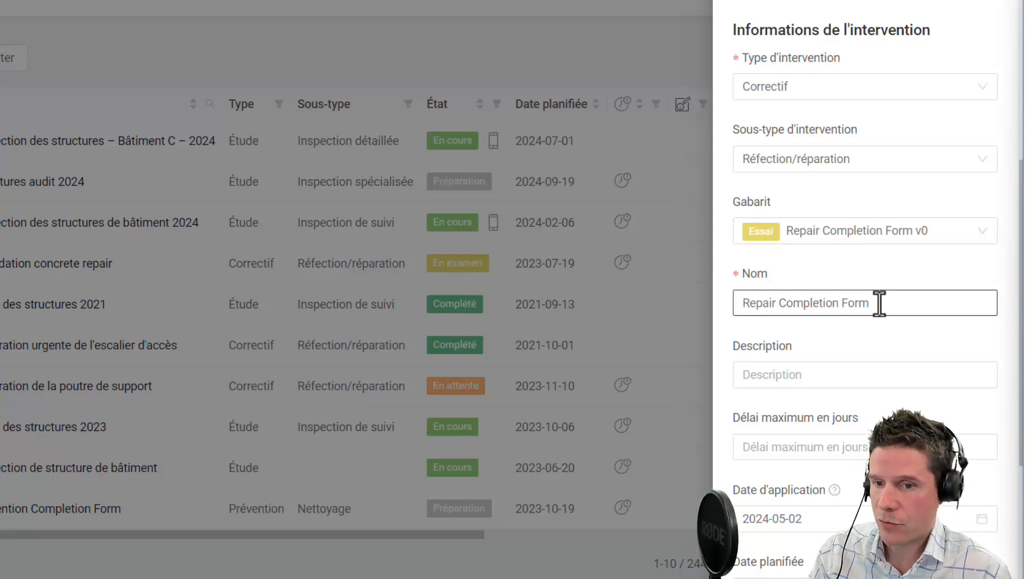
left_click_drag(877, 301, 744, 300)
type("Réparation de la rampe d’accès.")
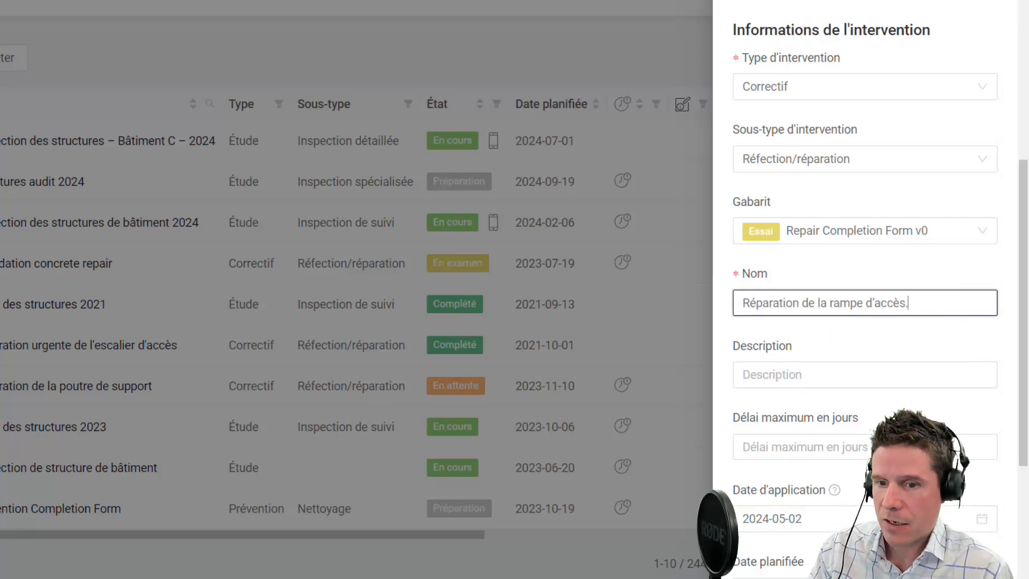
key("alt+Tab")
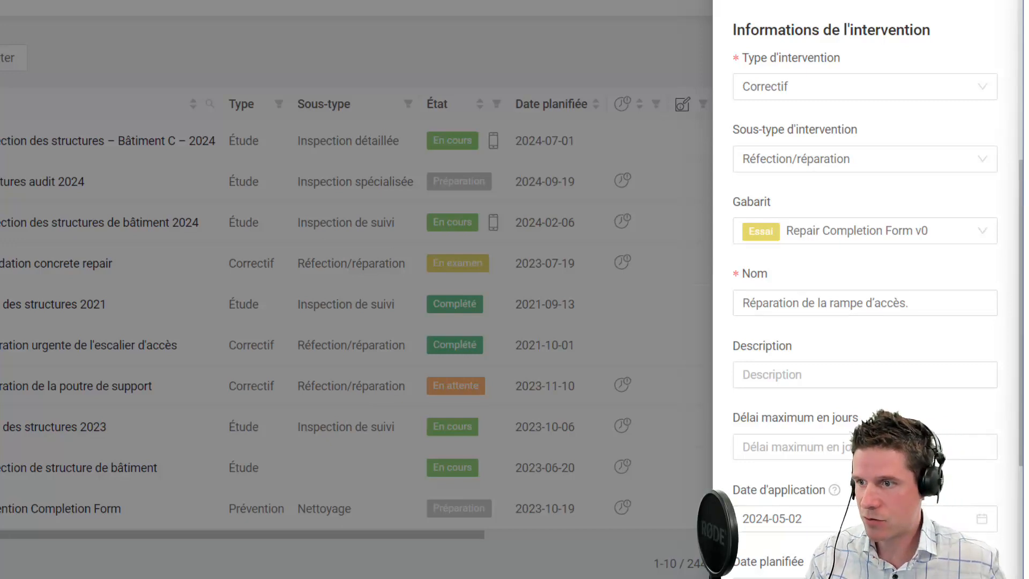
left_click(804, 375)
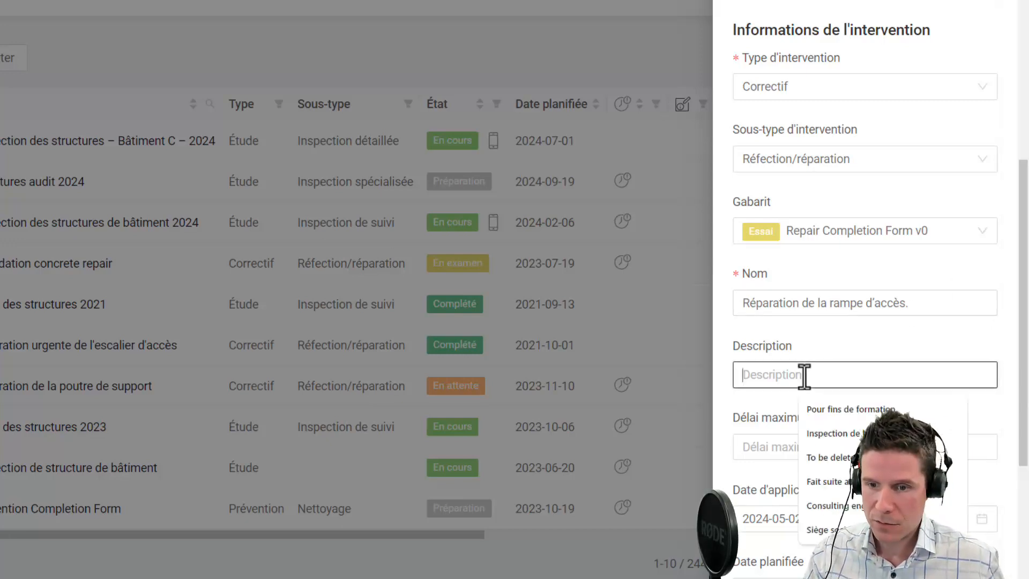
key("ctrl+v")
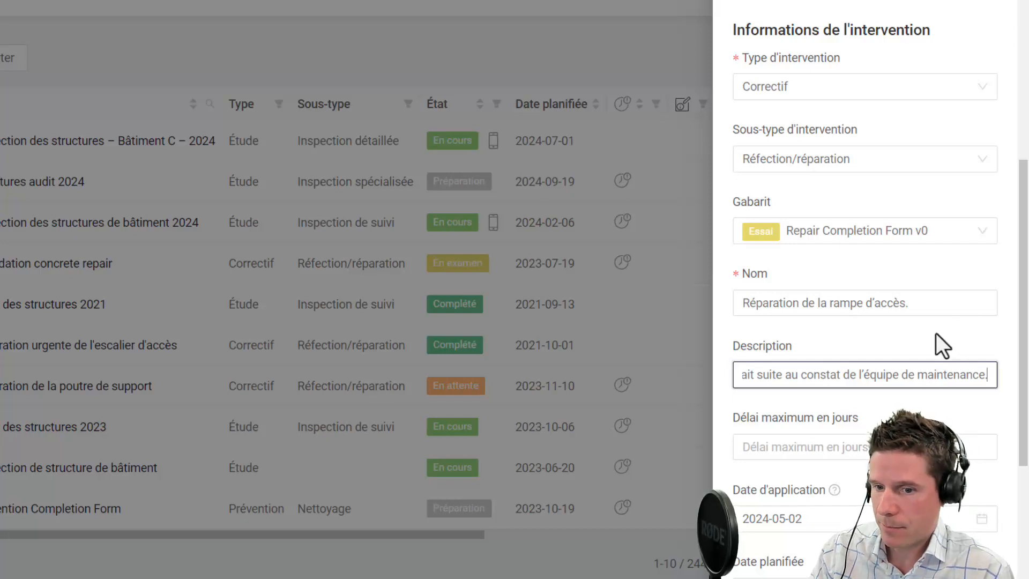
- Set the intervention's maximum delay to 7 days and its planned date to 2024-05-03
scroll(858, 386, "down", 1)
scroll(857, 386, "down", 1)
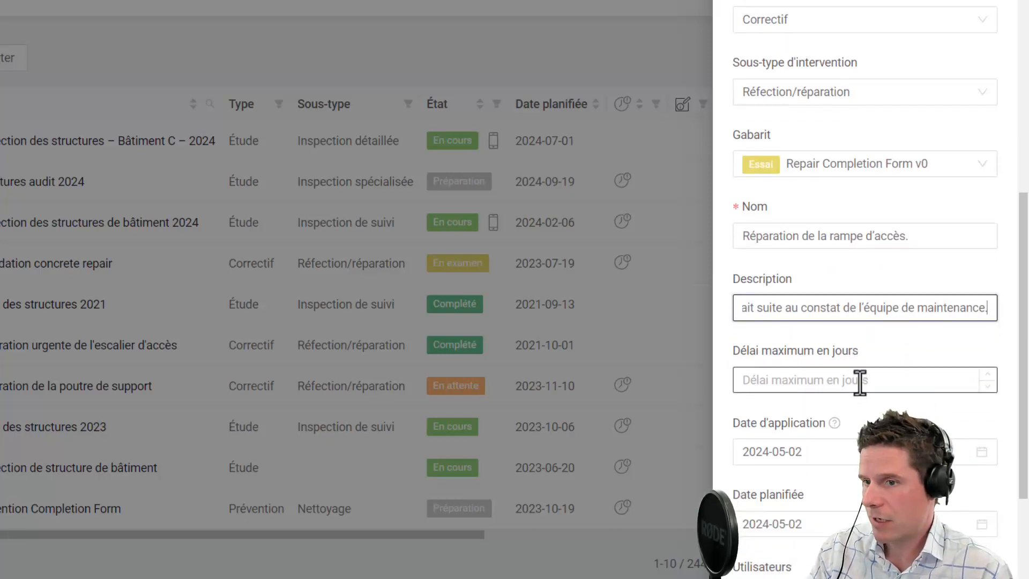
left_click(860, 380)
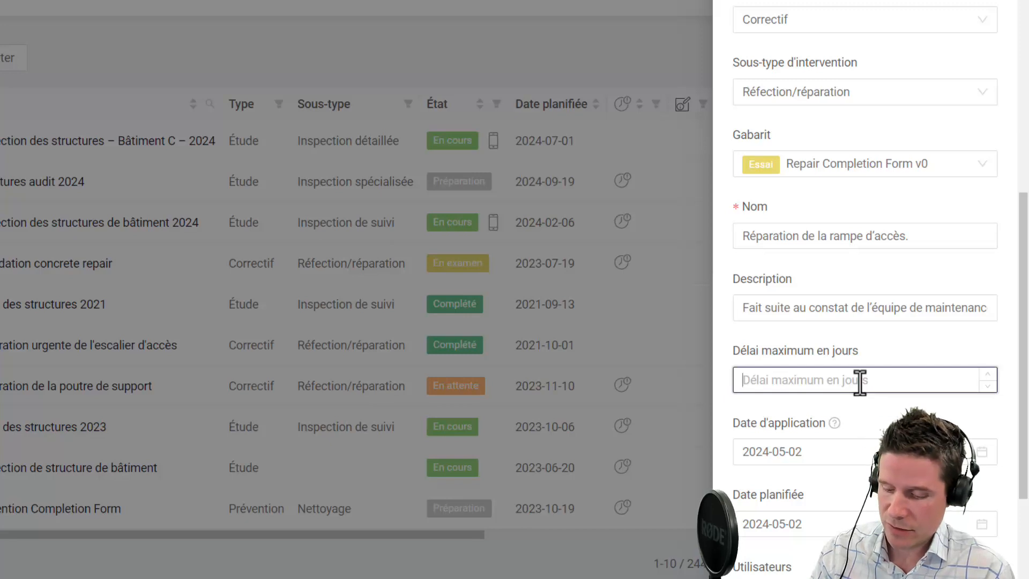
type("7")
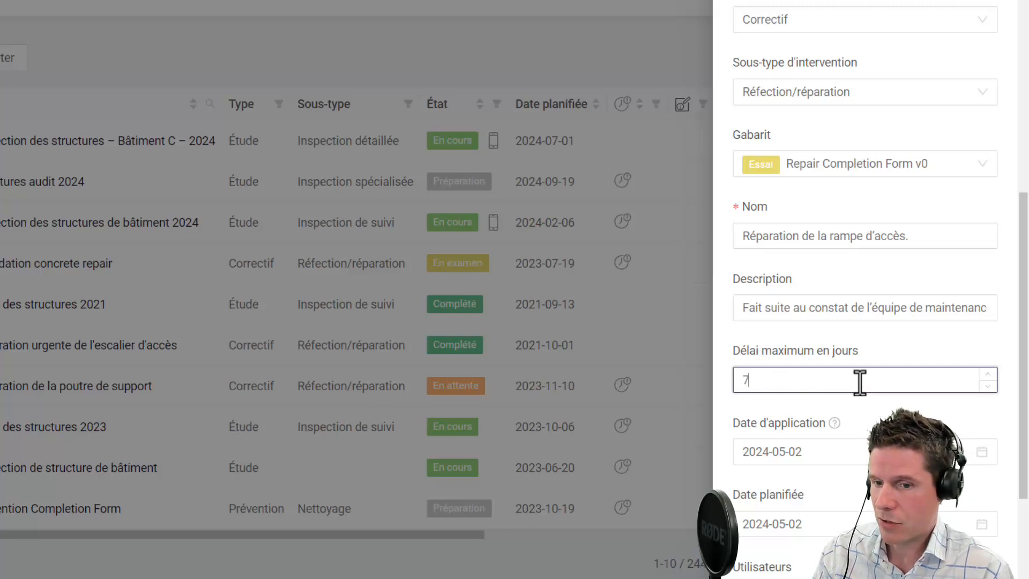
scroll(860, 381, "down", 2)
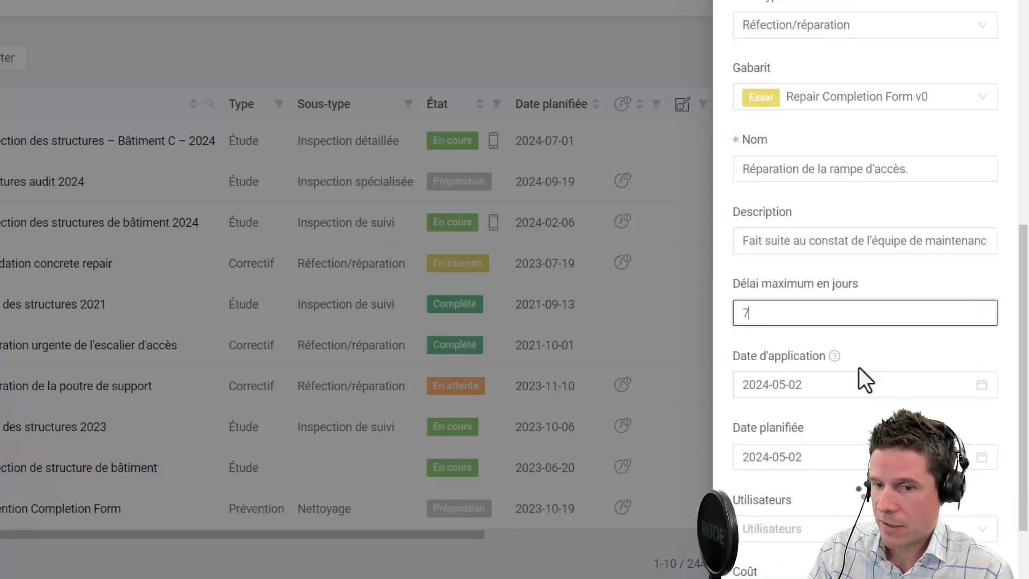
left_click(860, 455)
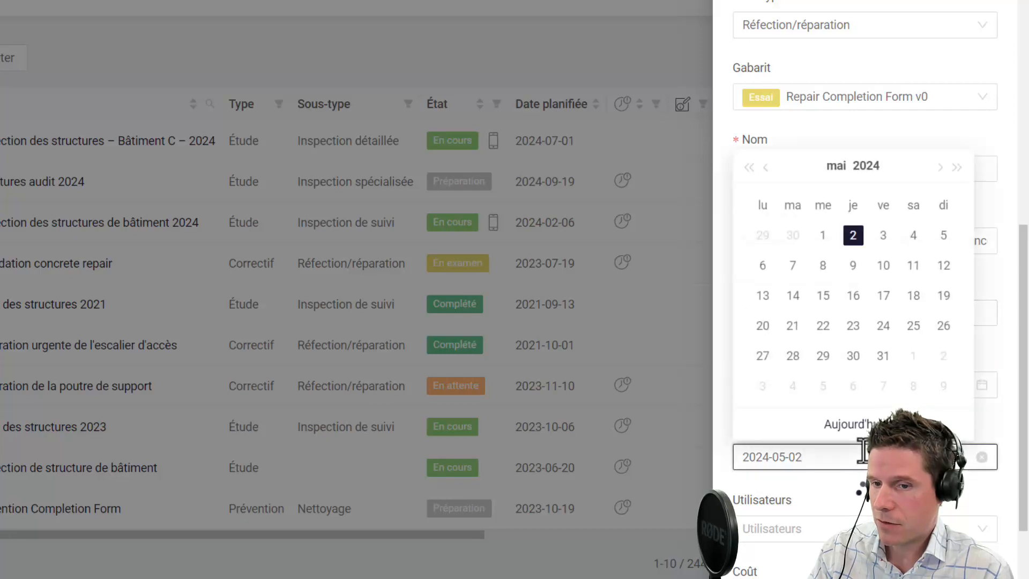
left_click(882, 236)
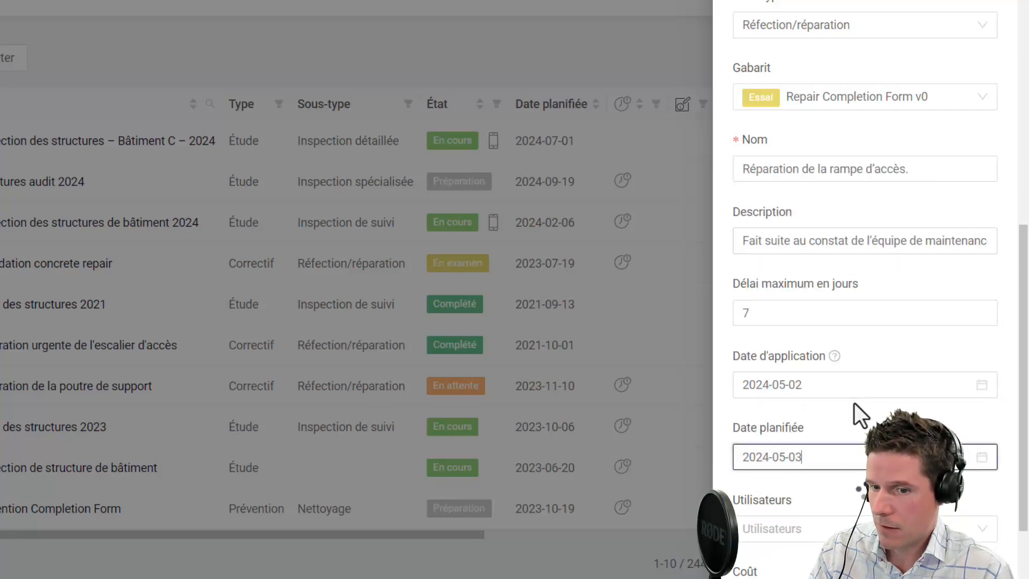
- Assign the Tutoriels Stelar user and add the intervention, leaving the cost empty, the cost type CAPEX and the progress at 0%
scroll(856, 407, "down", 3)
scroll(860, 383, "down", 2)
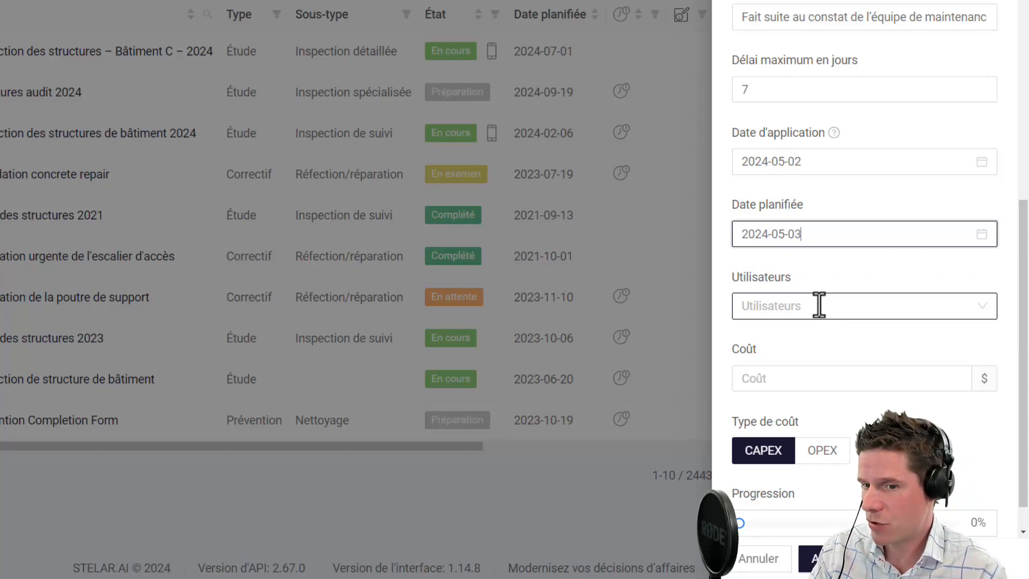
left_click(818, 305)
left_click(830, 342)
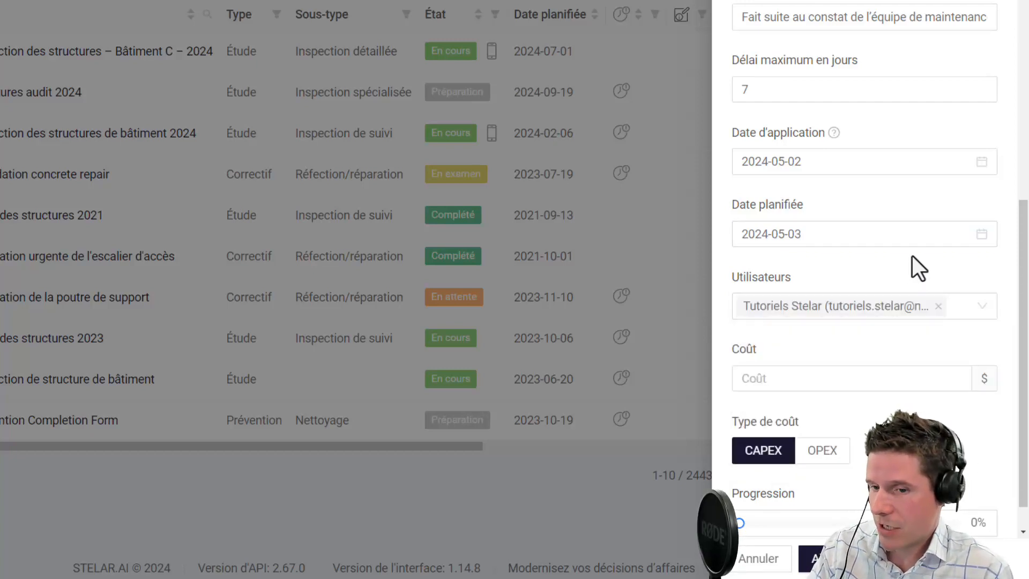
left_click(791, 378)
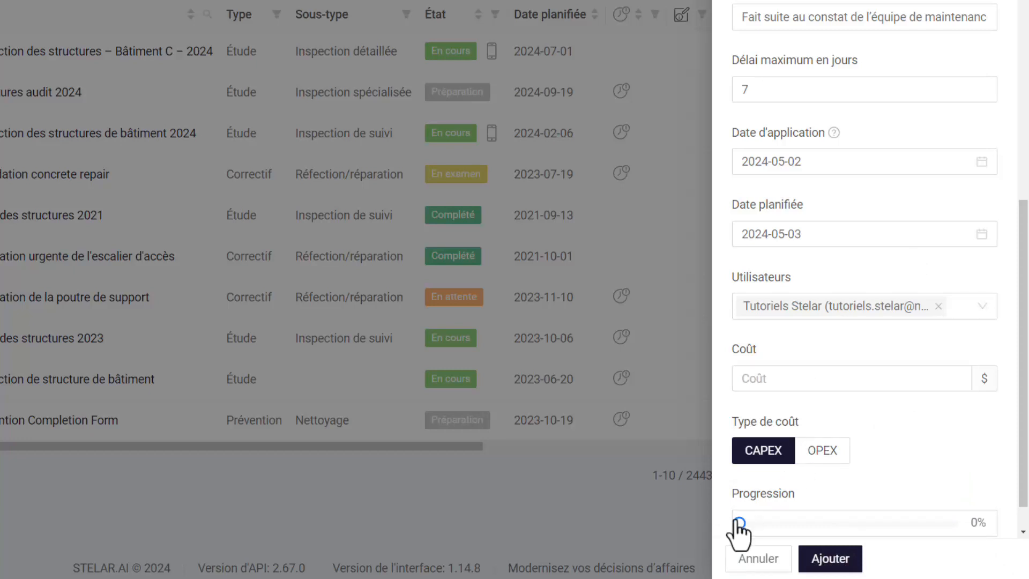
mouse_move(740, 523)
left_mouse_down()
mouse_move(911, 524)
mouse_move(725, 510)
left_mouse_up()
left_click(830, 558)
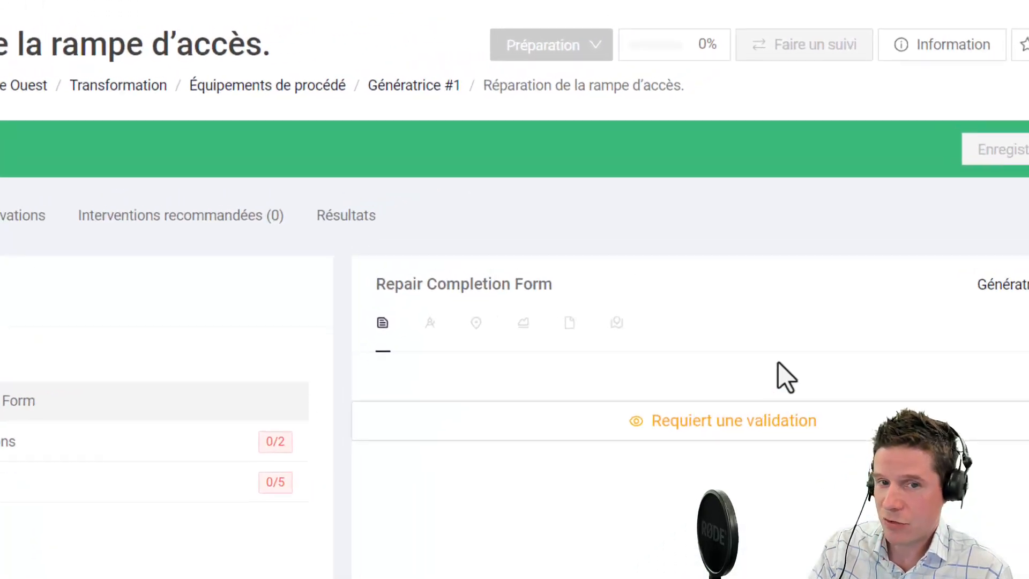
- Change the state of the access-ramp repair intervention to En cours
left_click(556, 47)
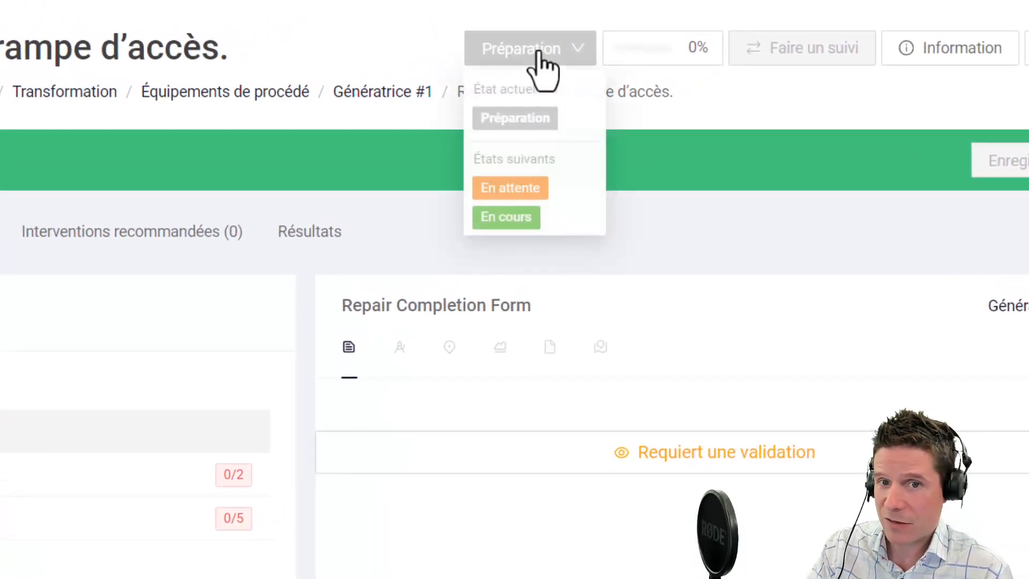
left_click(519, 219)
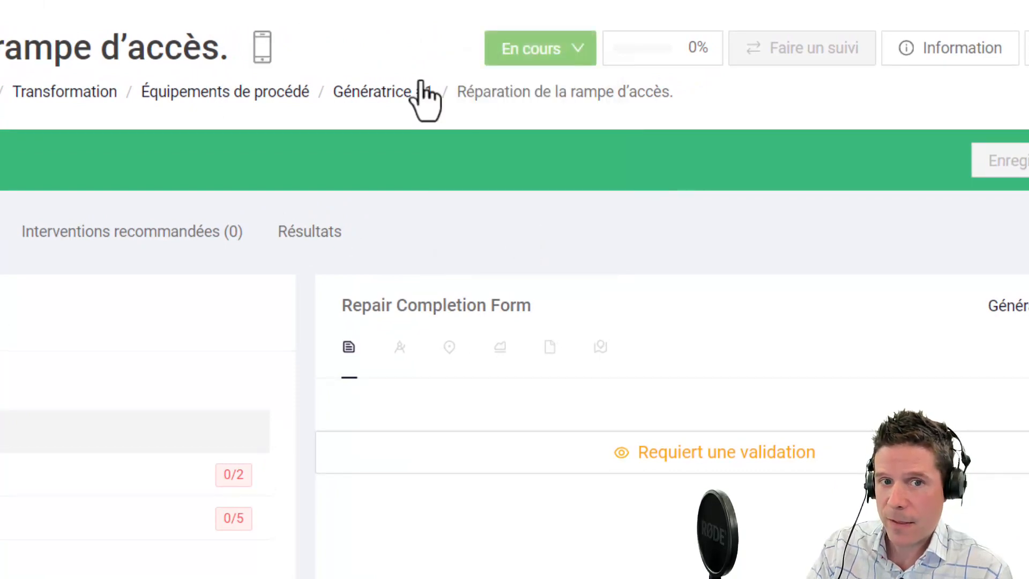
mouse_move(261, 50)
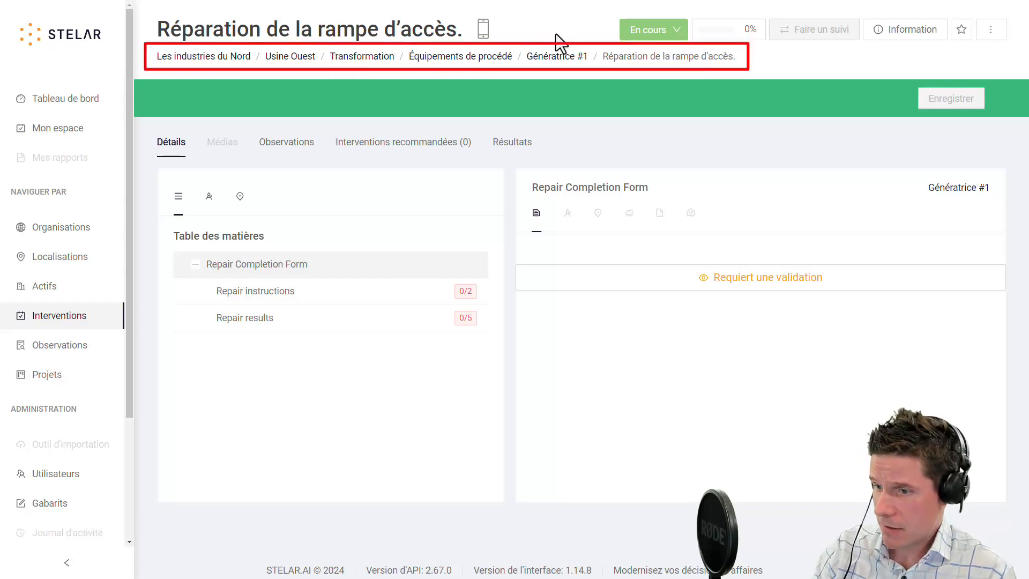
- View the interventions of the Génératrice #1 asset and the interventions listed in Mon espace
left_click(561, 57)
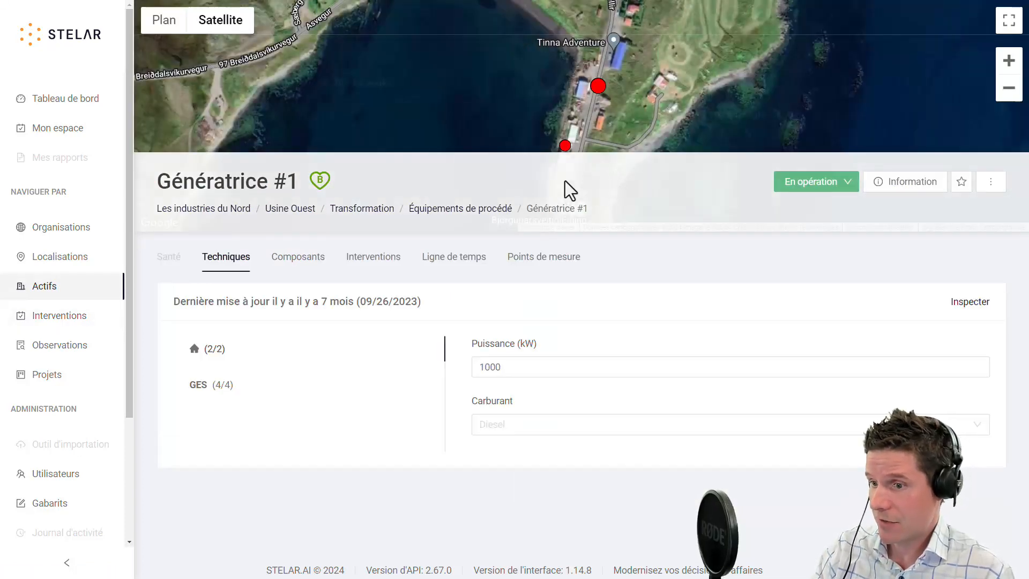
left_click(382, 259)
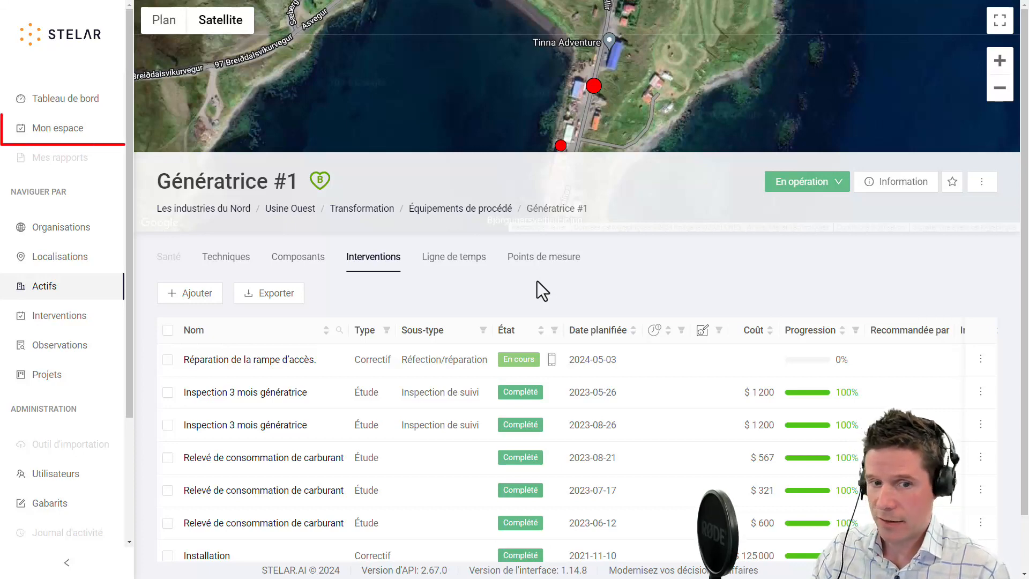
left_click(67, 130)
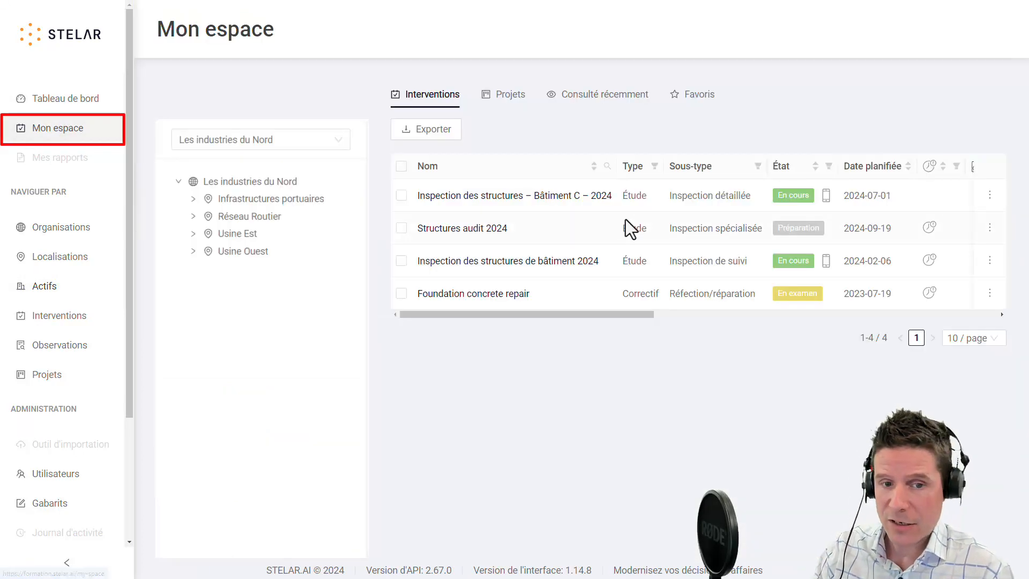